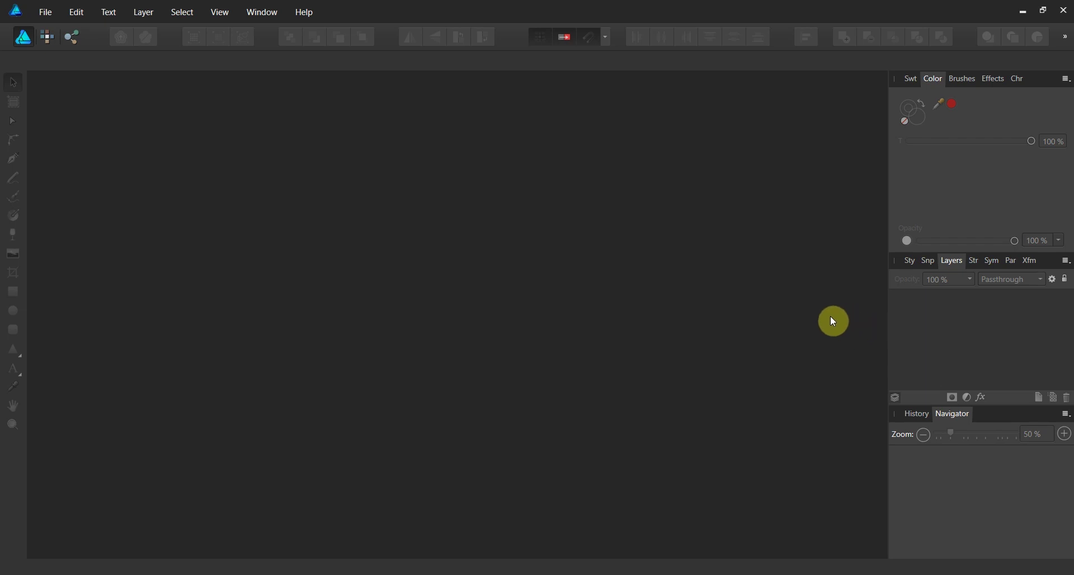
# Open the blank-1976334 photo from the T shirt Images folder
pyautogui.click(59, 13)
pyautogui.click(62, 78)
pyautogui.click(401, 127)
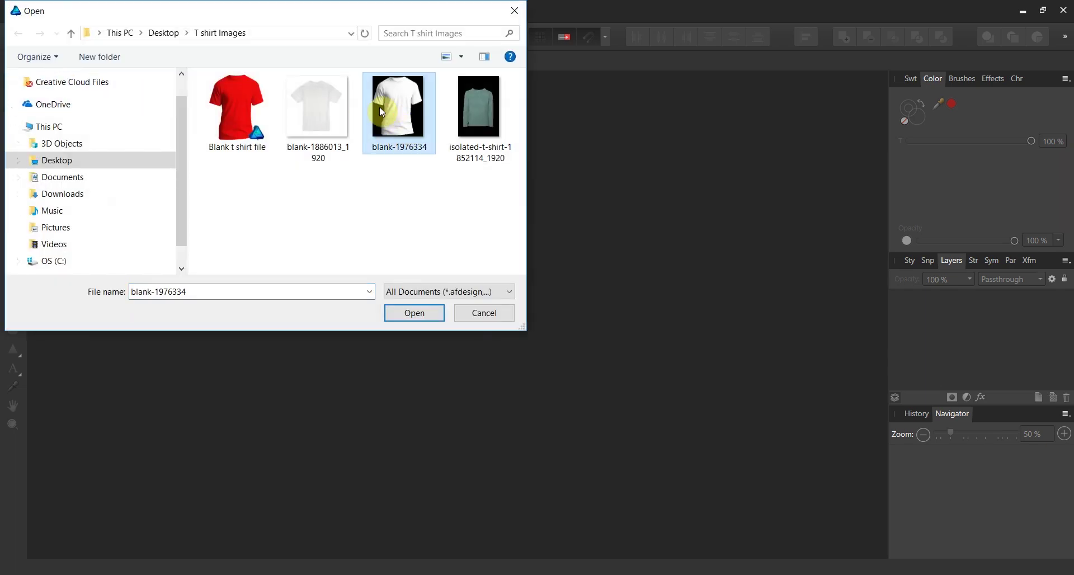
pyautogui.click(415, 313)
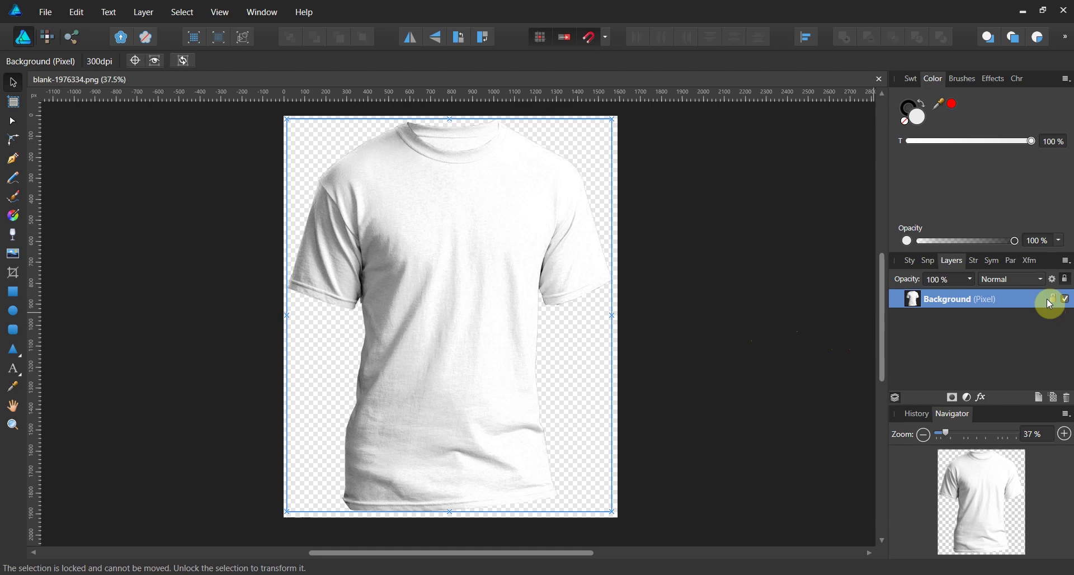
# Set the Pen tool's stroke width to 2.6 pt
pyautogui.click(12, 161)
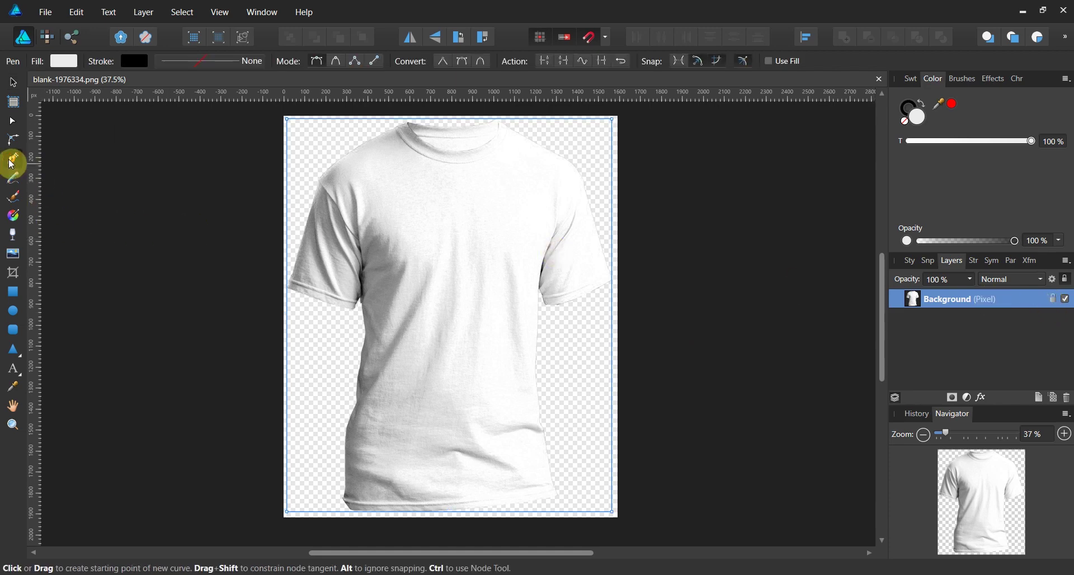
pyautogui.click(171, 63)
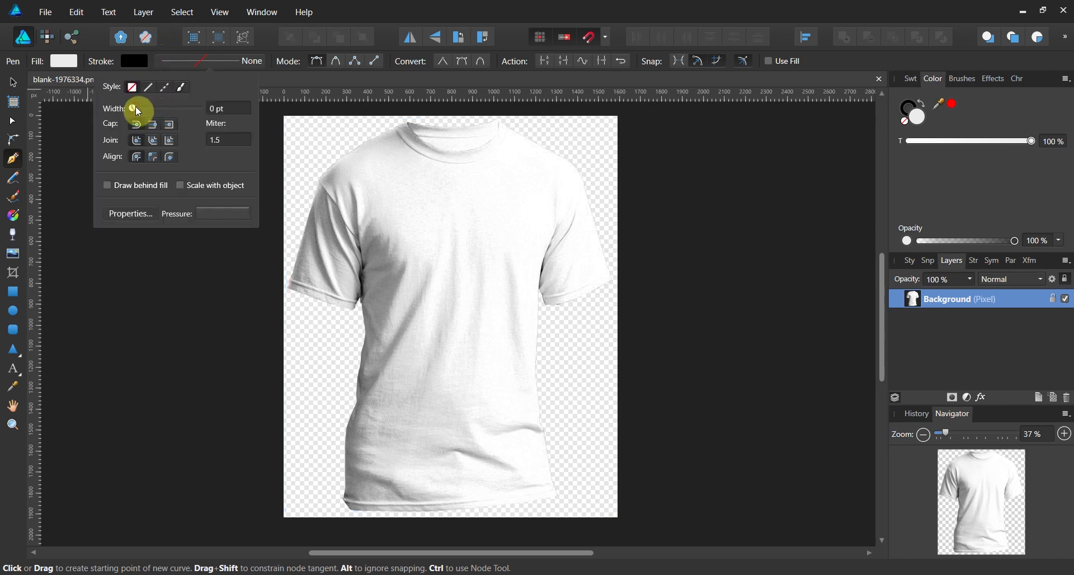
pyautogui.moveTo(139, 111); pyautogui.dragTo(152, 112)
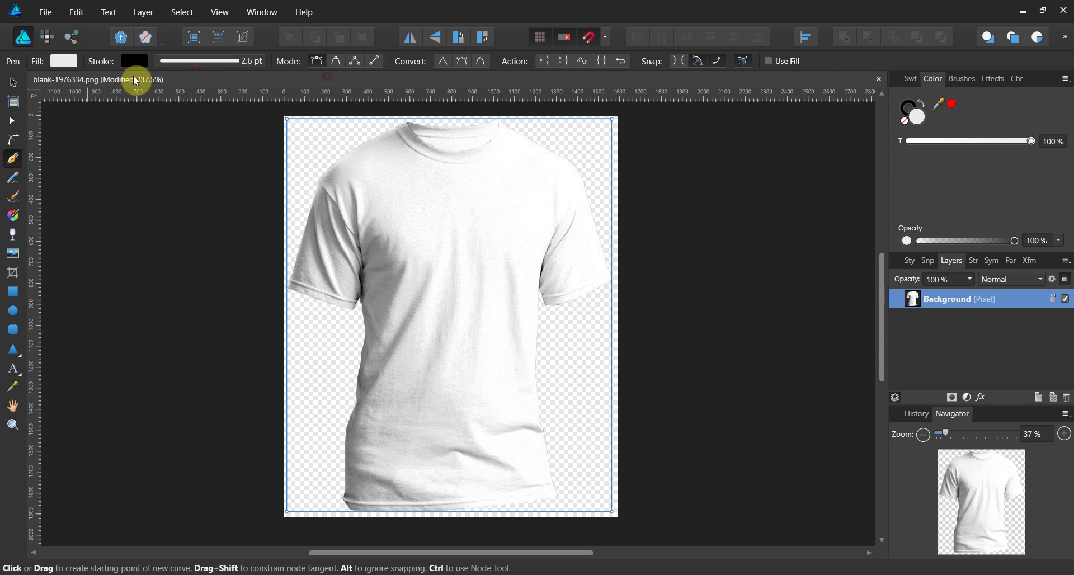
# Zoom to 100% on the shirt's neckline and shoulders
pyautogui.click(19, 428)
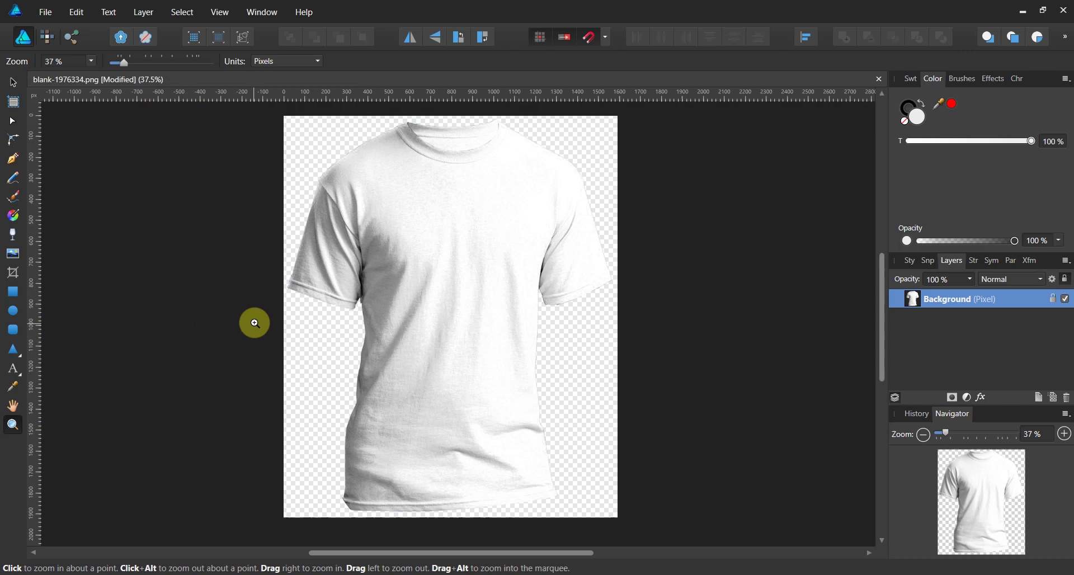
pyautogui.moveTo(251, 321); pyautogui.dragTo(453, 264)
pyautogui.click(451, 271)
pyautogui.scroll(5, 450, 292)
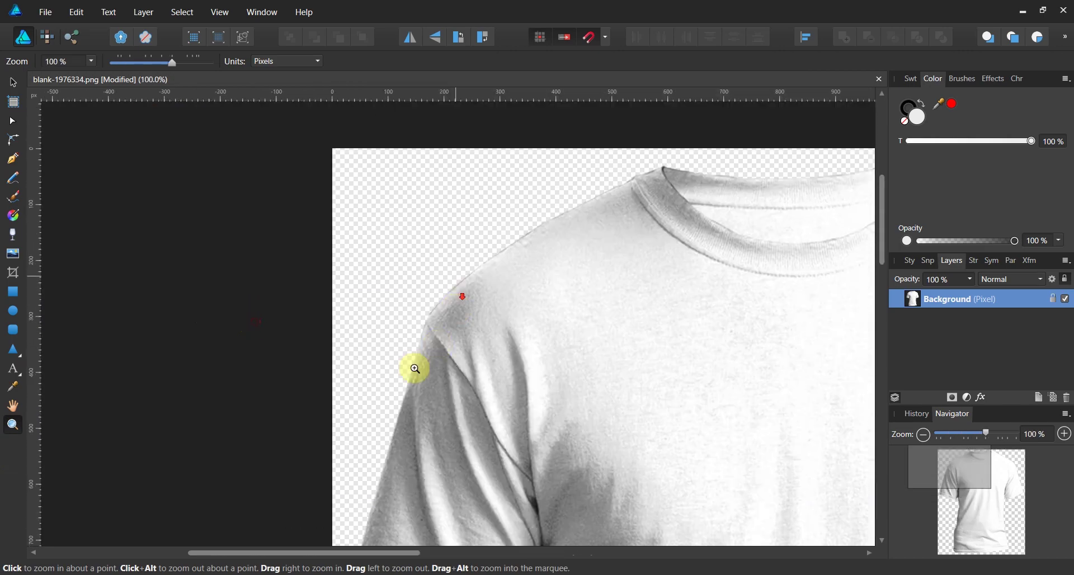
pyautogui.moveTo(358, 552); pyautogui.dragTo(481, 553)
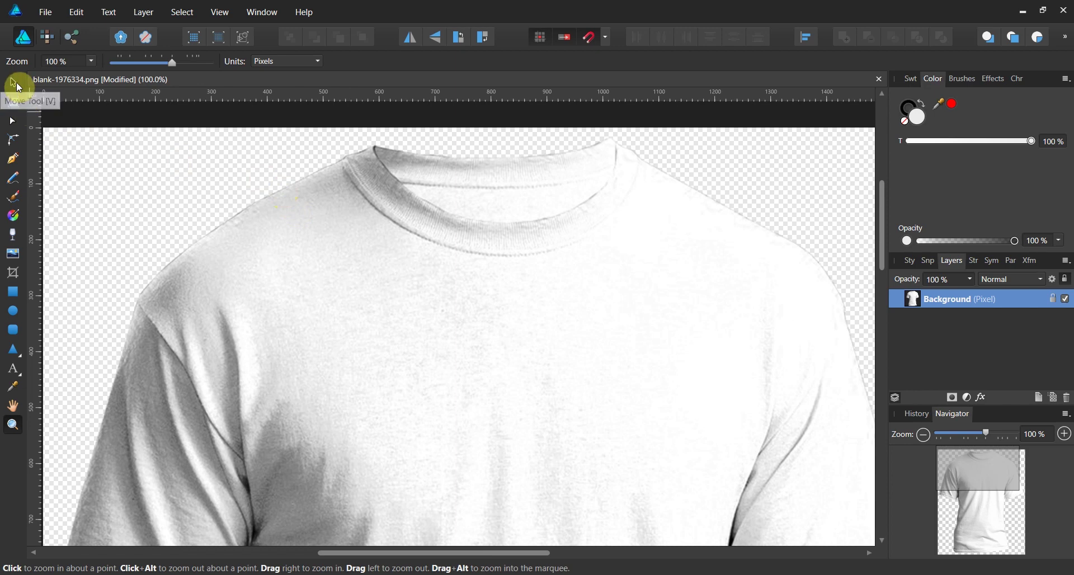
# Trace from the neckline along the left shoulder, around the left sleeve to the armpit
pyautogui.click(14, 159)
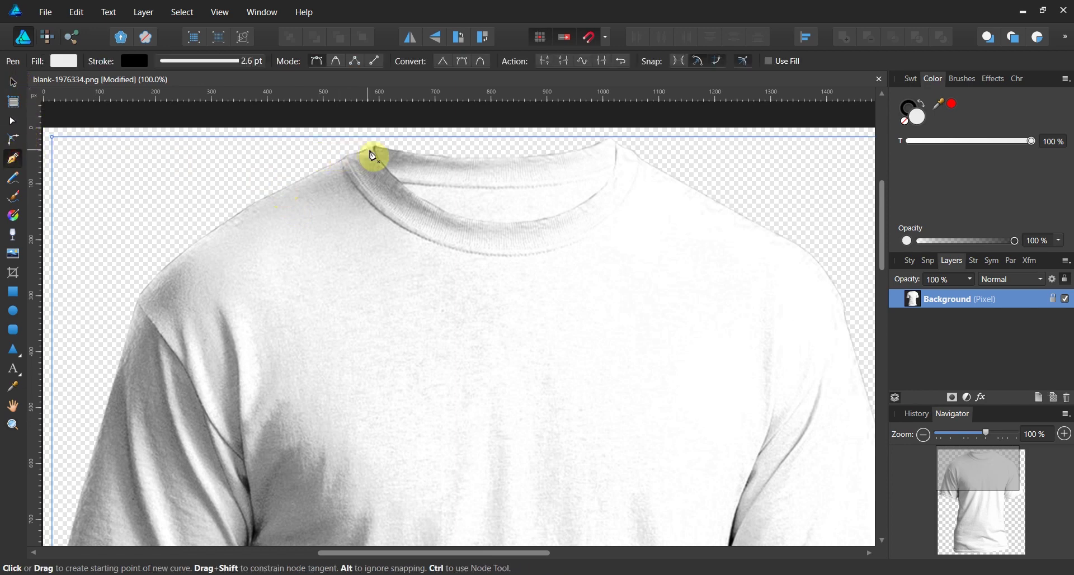
pyautogui.click(373, 146)
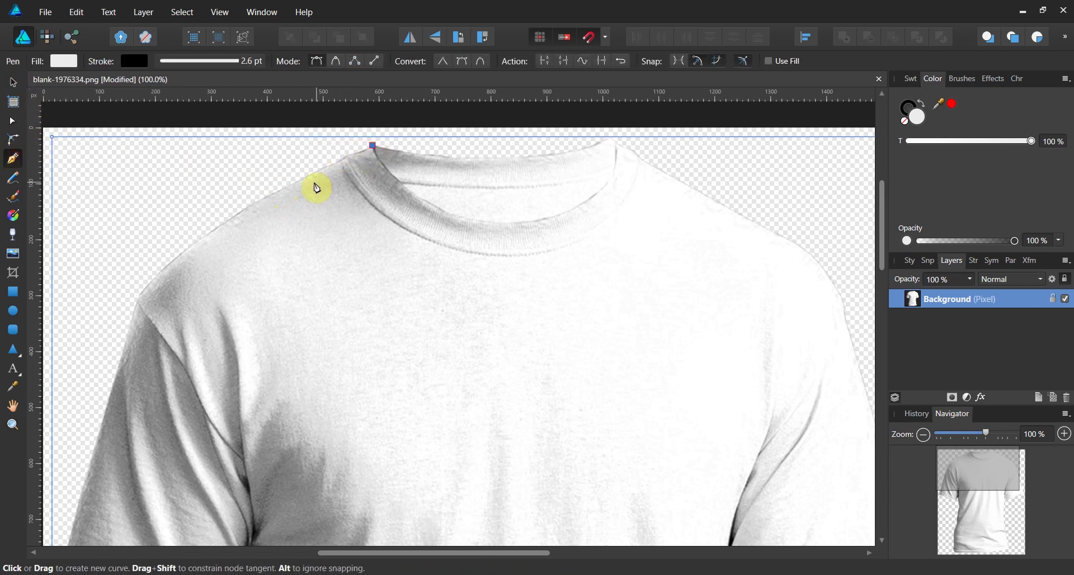
pyautogui.click(311, 173)
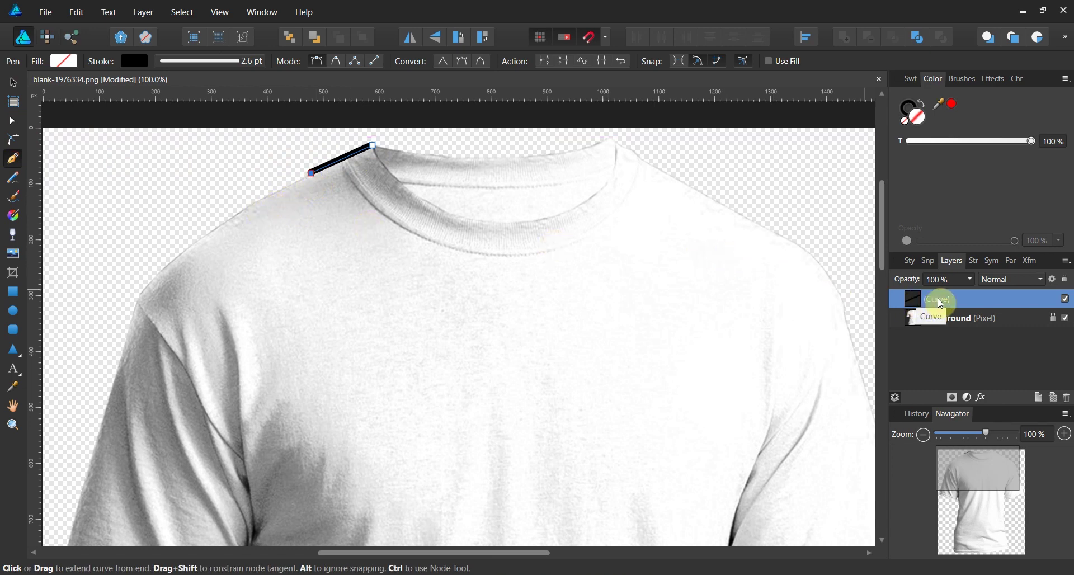
pyautogui.click(229, 218)
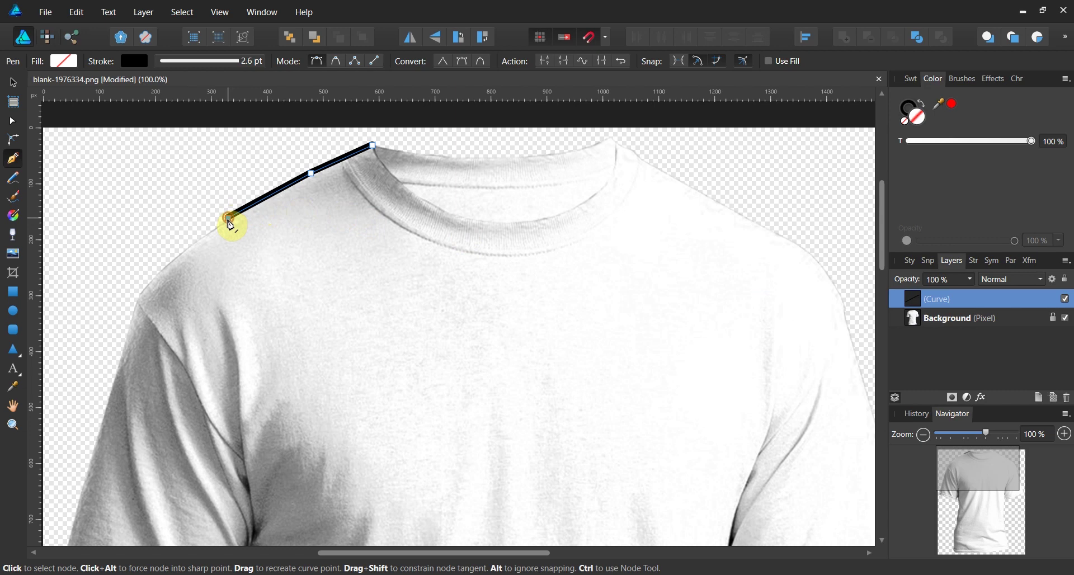
pyautogui.click(154, 275)
pyautogui.scroll(-2, 144, 281)
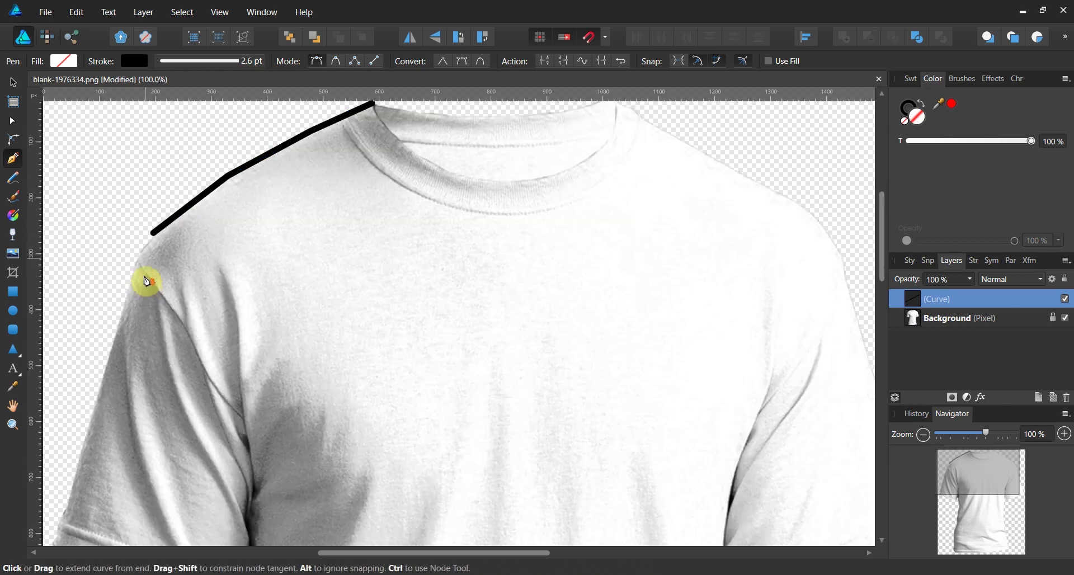
pyautogui.click(128, 279)
pyautogui.scroll(-2, 106, 324)
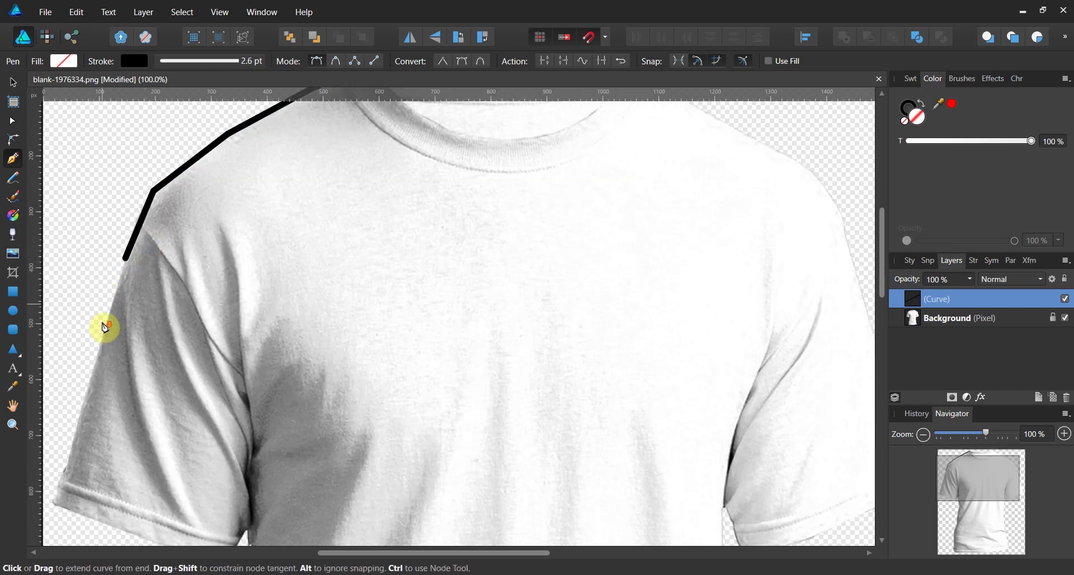
pyautogui.click(95, 309)
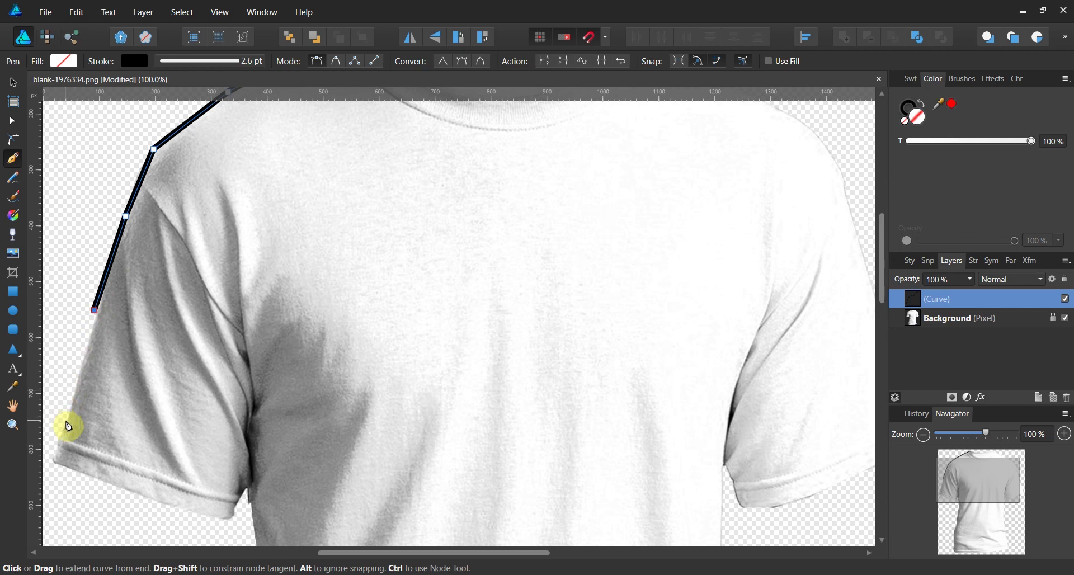
pyautogui.click(66, 420)
pyautogui.click(53, 461)
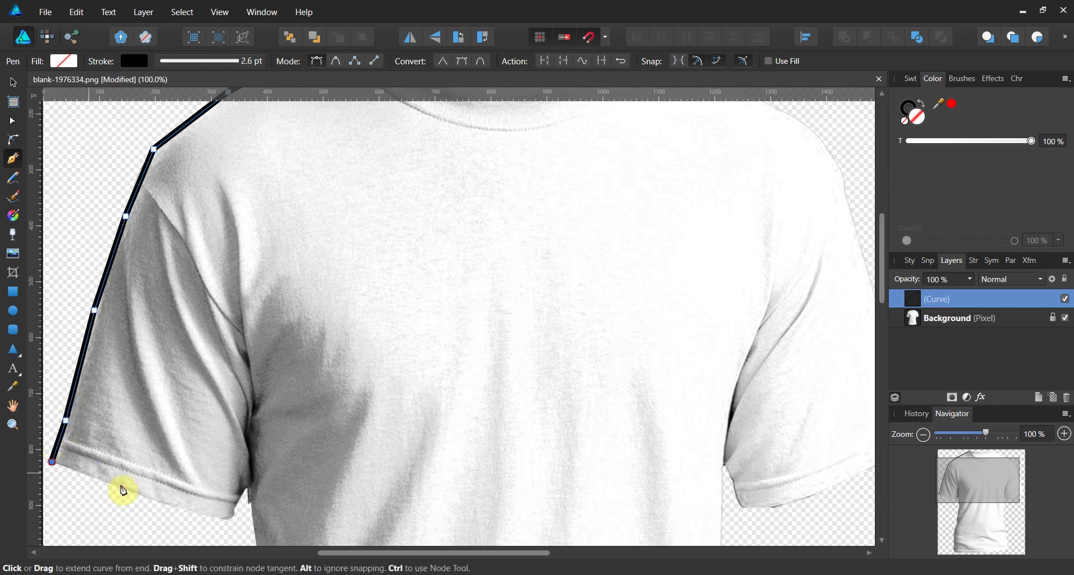
pyautogui.click(232, 522)
pyautogui.click(246, 485)
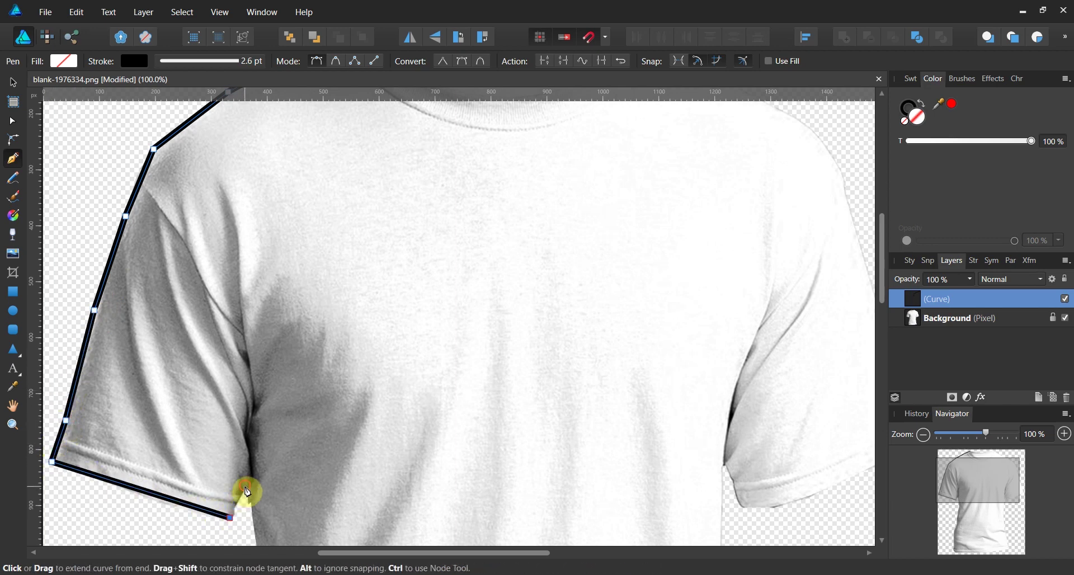
# Continue the outline down the shirt's left side to the hem's left corner
pyautogui.scroll(-1, 271, 489)
pyautogui.scroll(-5, 323, 284)
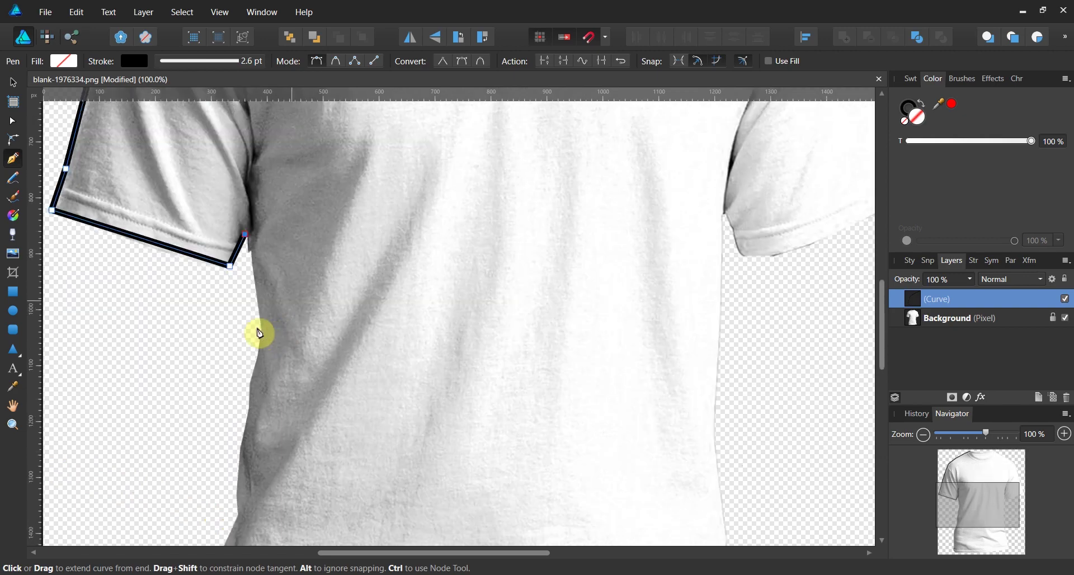
pyautogui.click(260, 326)
pyautogui.click(249, 378)
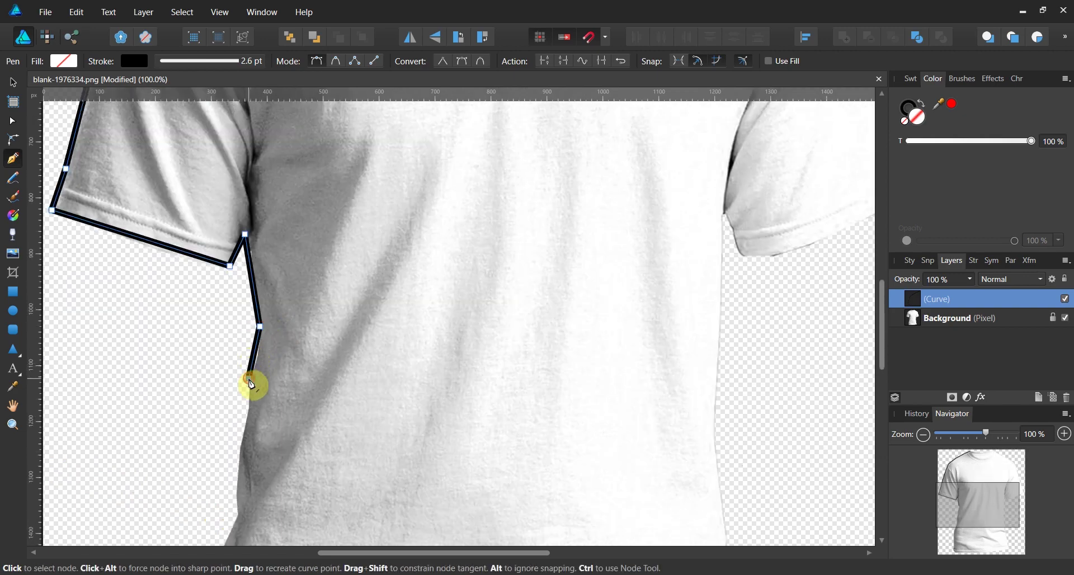
pyautogui.click(250, 400)
pyautogui.scroll(-2, 253, 405)
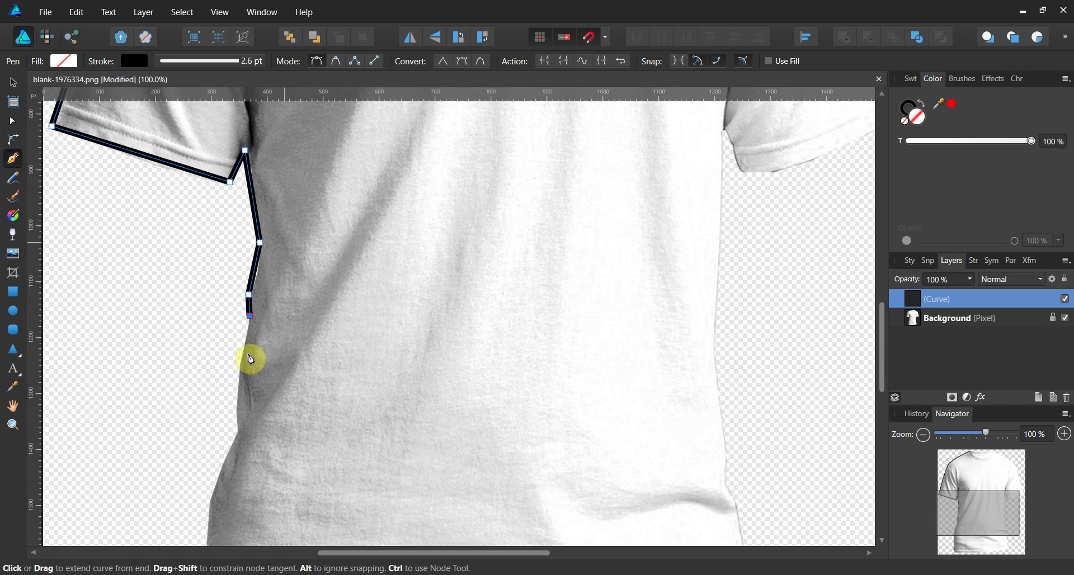
pyautogui.click(241, 371)
pyautogui.click(238, 424)
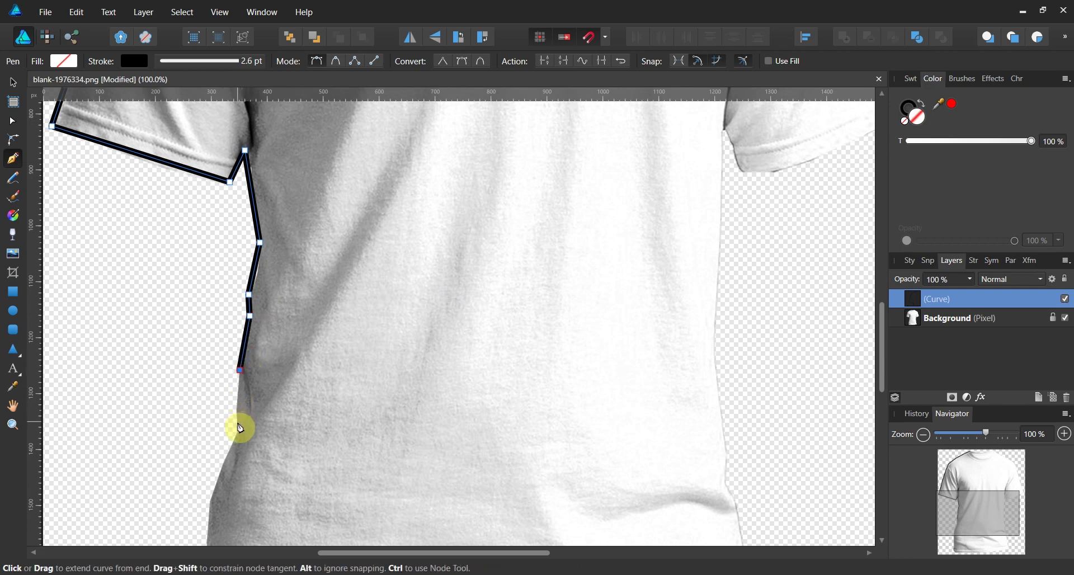
pyautogui.scroll(-3, 252, 403)
pyautogui.scroll(-2, 240, 252)
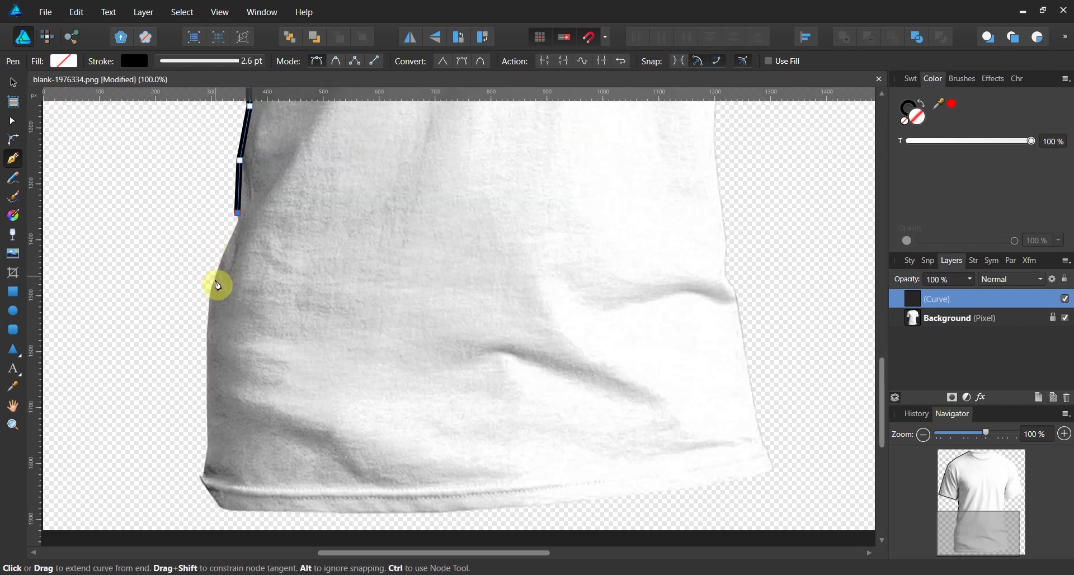
pyautogui.click(210, 285)
pyautogui.click(208, 441)
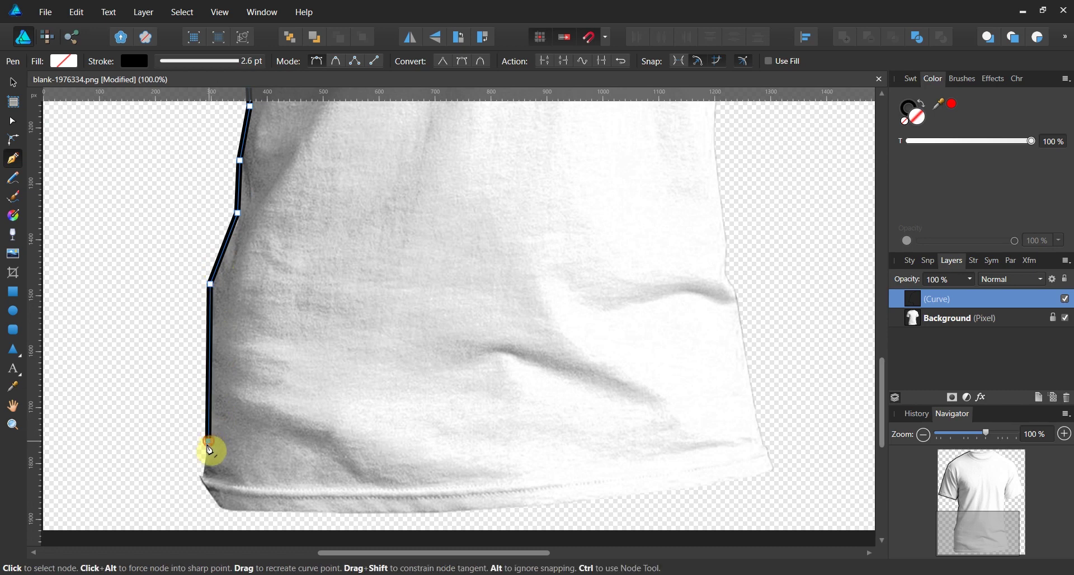
pyautogui.click(200, 476)
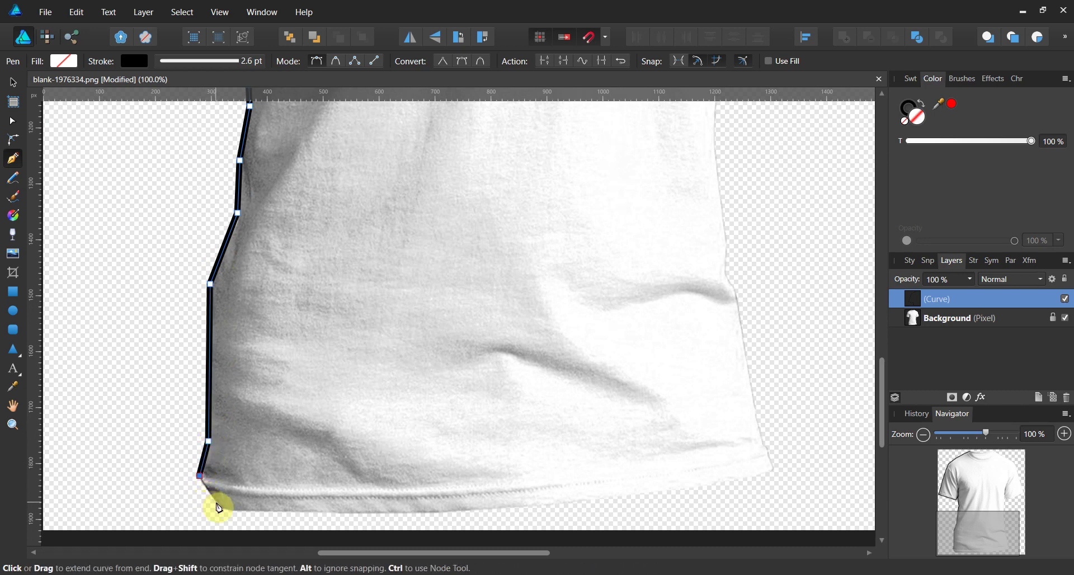
# Run the outline along the bottom hem to the right corner and start up the right side
pyautogui.click(217, 504)
pyautogui.click(444, 514)
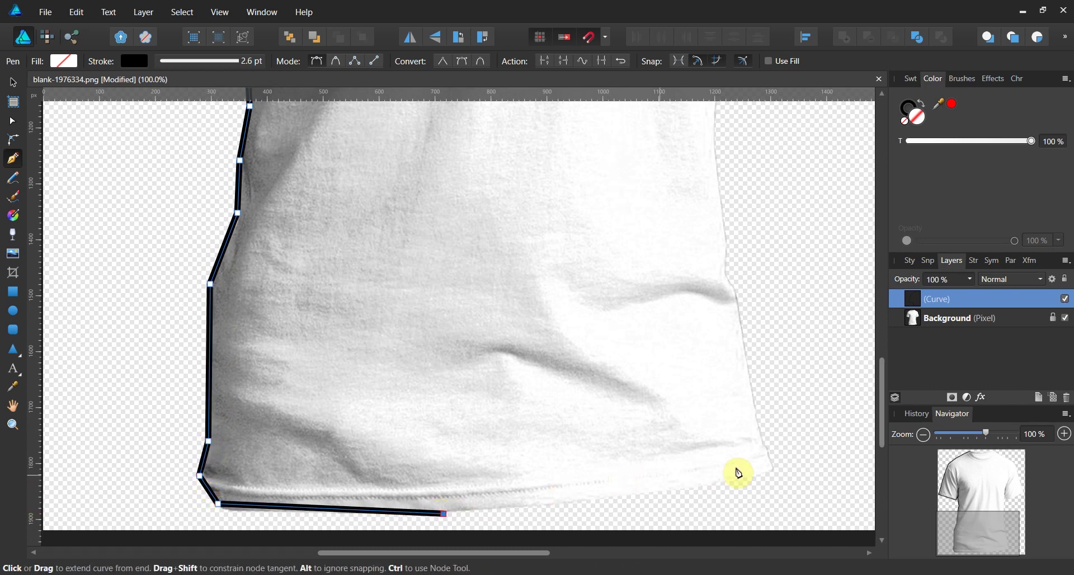
pyautogui.click(773, 473)
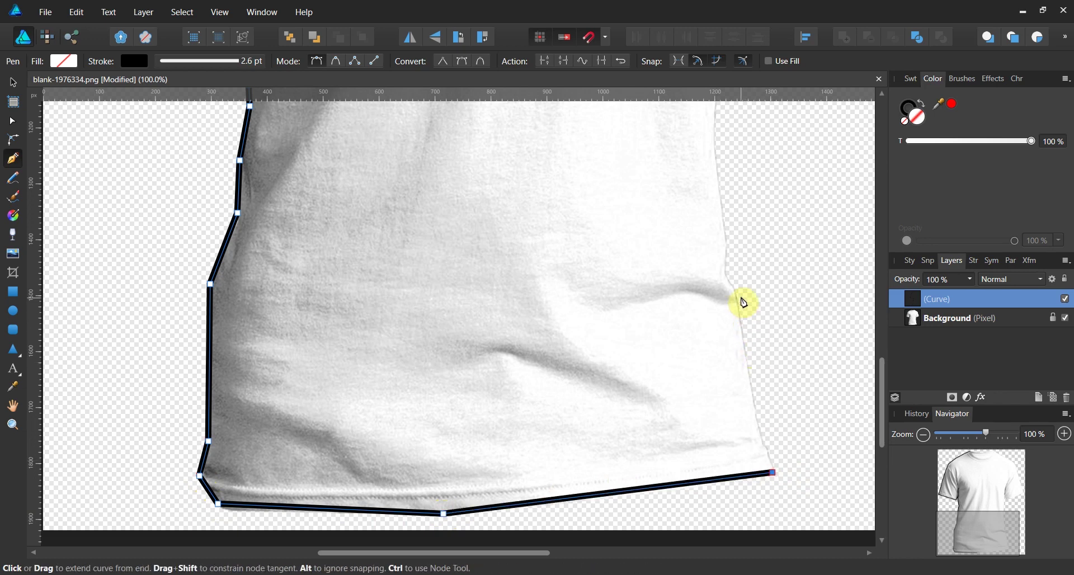
pyautogui.click(738, 293)
# Trace up the shirt's right side to the right armpit and sleeve edge
pyautogui.click(727, 275)
pyautogui.scroll(3, 727, 265)
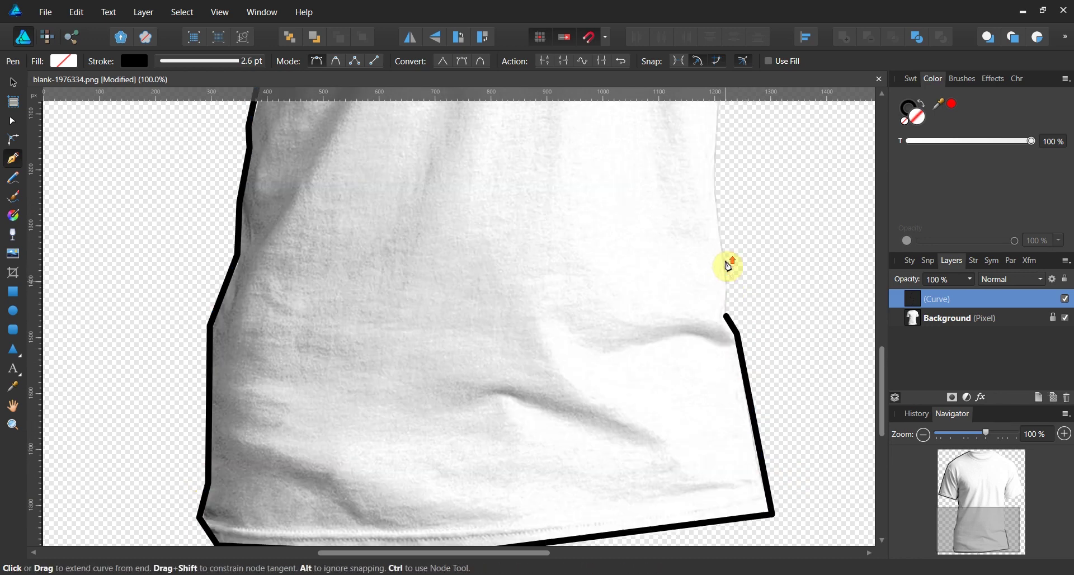
pyautogui.click(728, 309)
pyautogui.scroll(4, 725, 306)
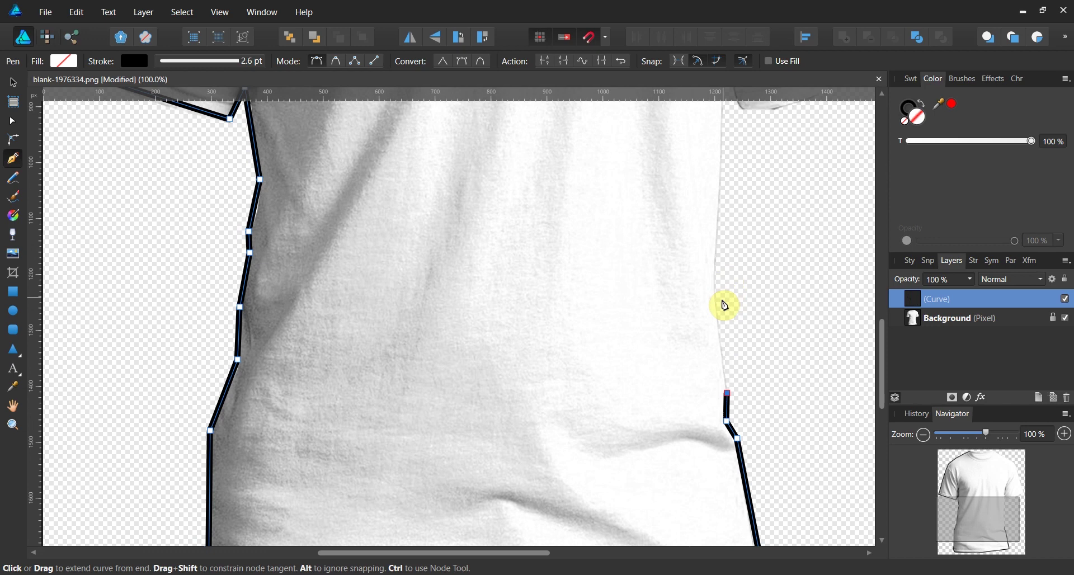
pyautogui.click(718, 293)
pyautogui.scroll(3, 716, 235)
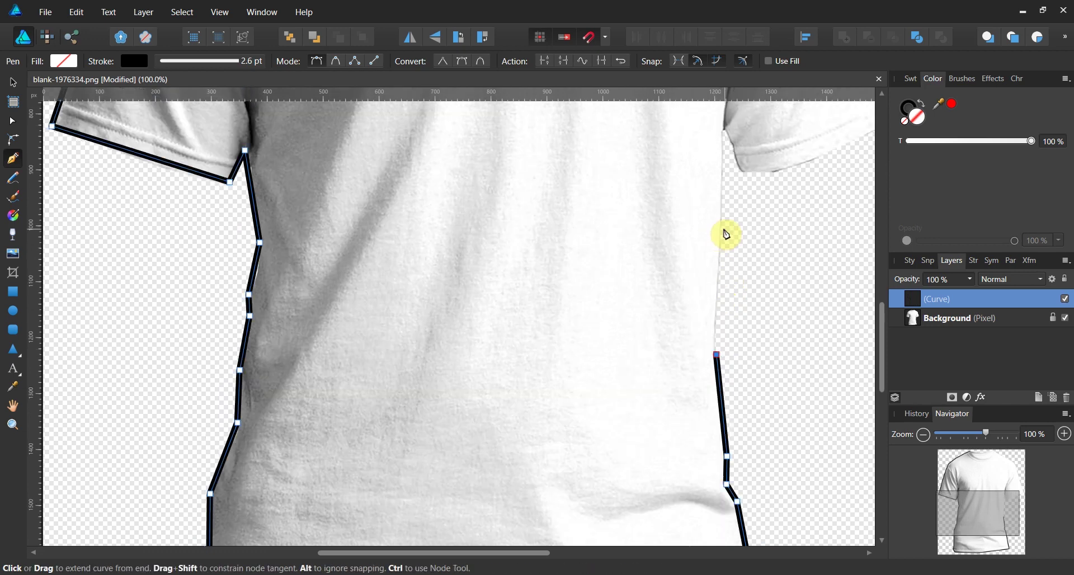
pyautogui.click(725, 199)
pyautogui.click(723, 130)
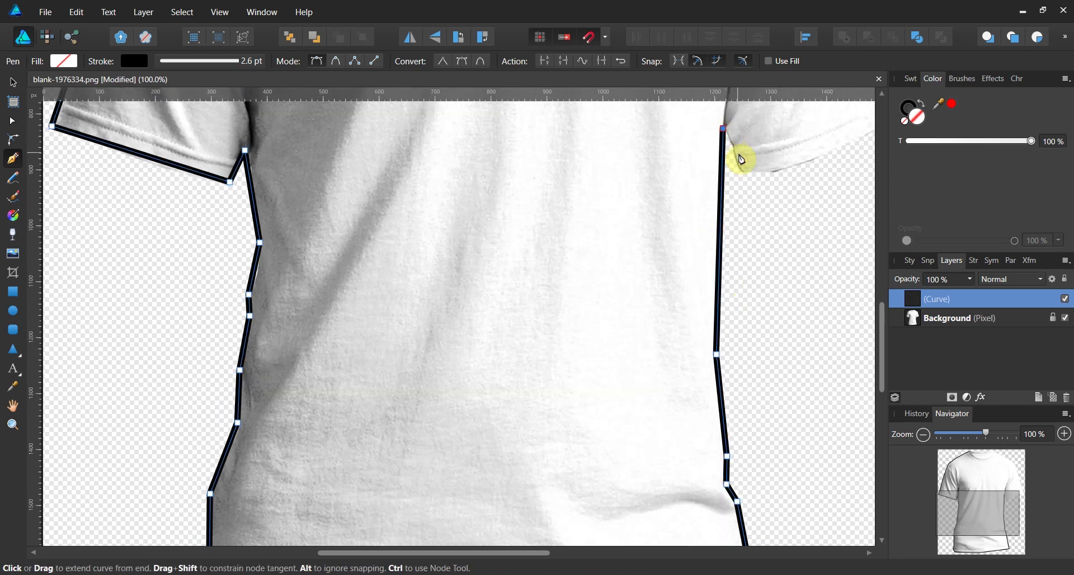
pyautogui.click(739, 164)
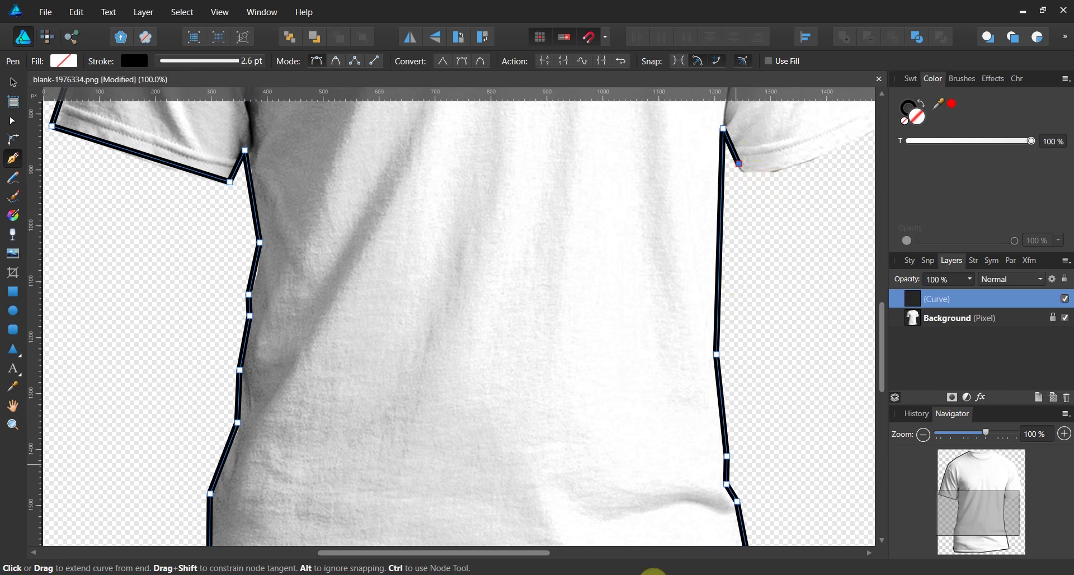
# Trace around the right sleeve, shoulder seam and collar top, then close the path at the start node
pyautogui.moveTo(487, 553); pyautogui.dragTo(592, 553)
pyautogui.scroll(3, 620, 446)
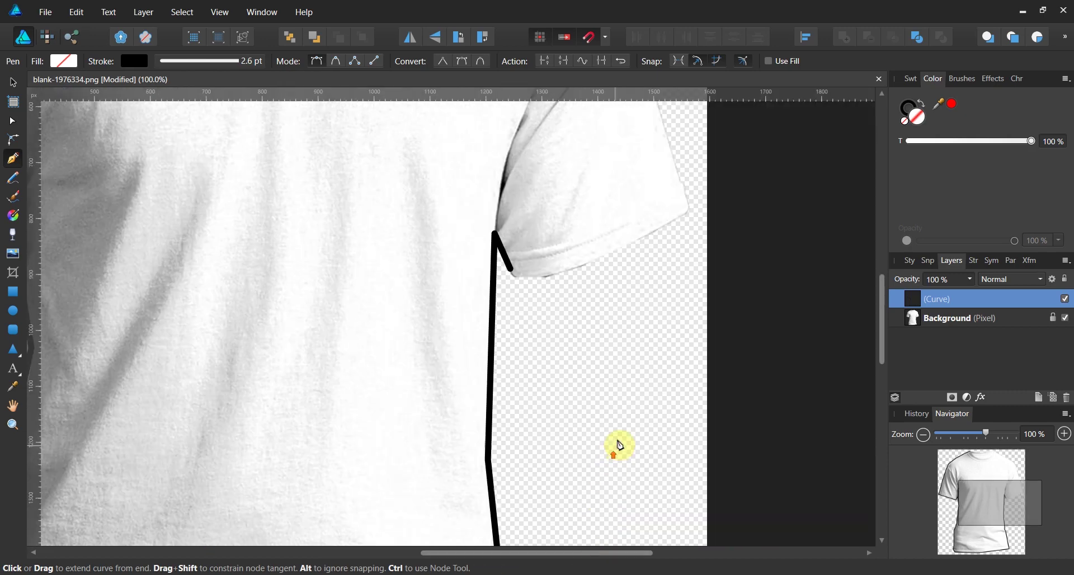
pyautogui.scroll(3, 620, 445)
pyautogui.click(633, 350)
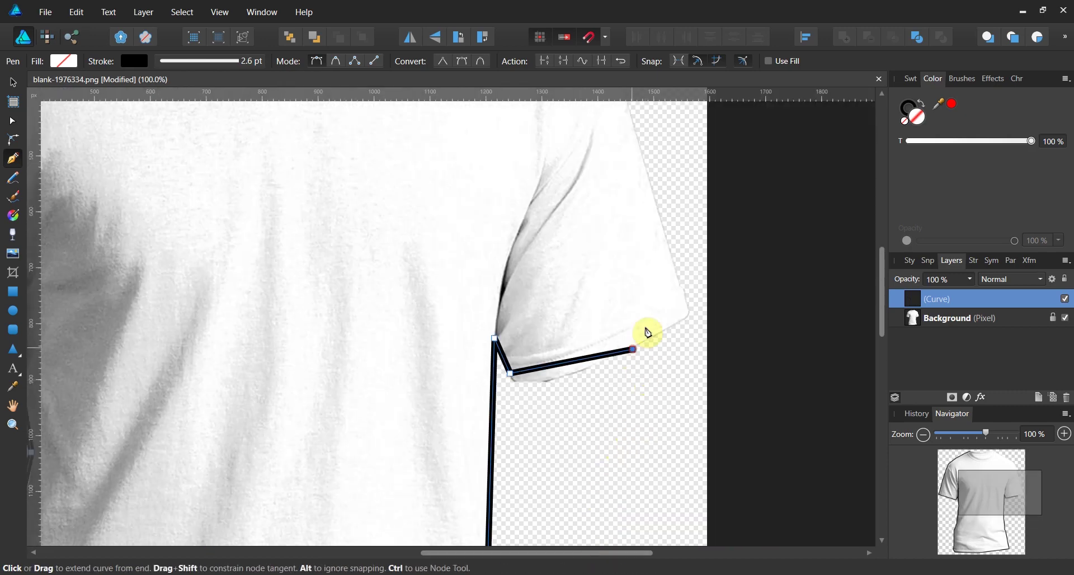
pyautogui.click(691, 311)
pyautogui.scroll(4, 644, 254)
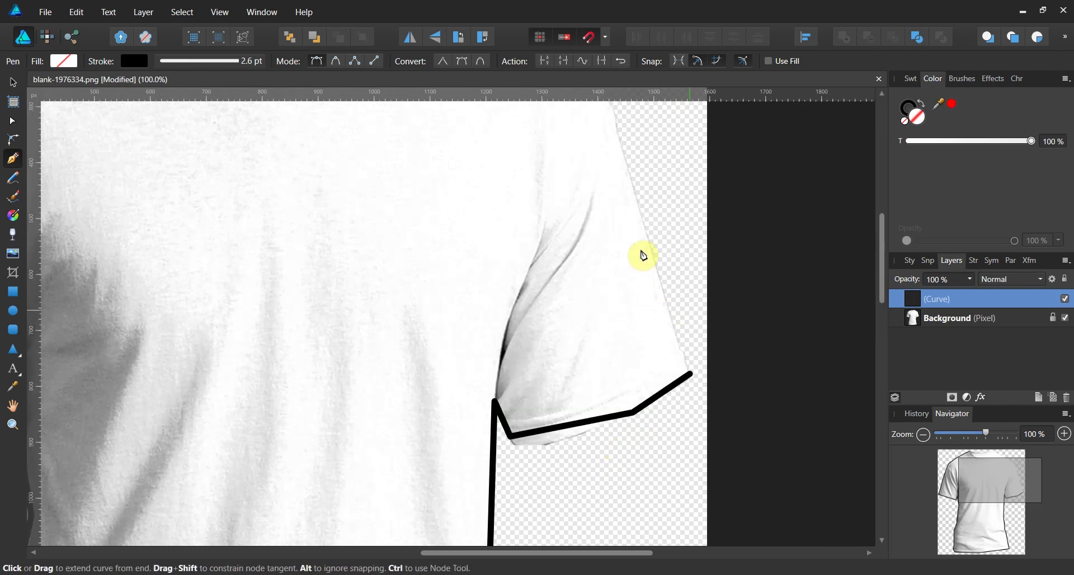
pyautogui.click(619, 213)
pyautogui.scroll(2, 560, 219)
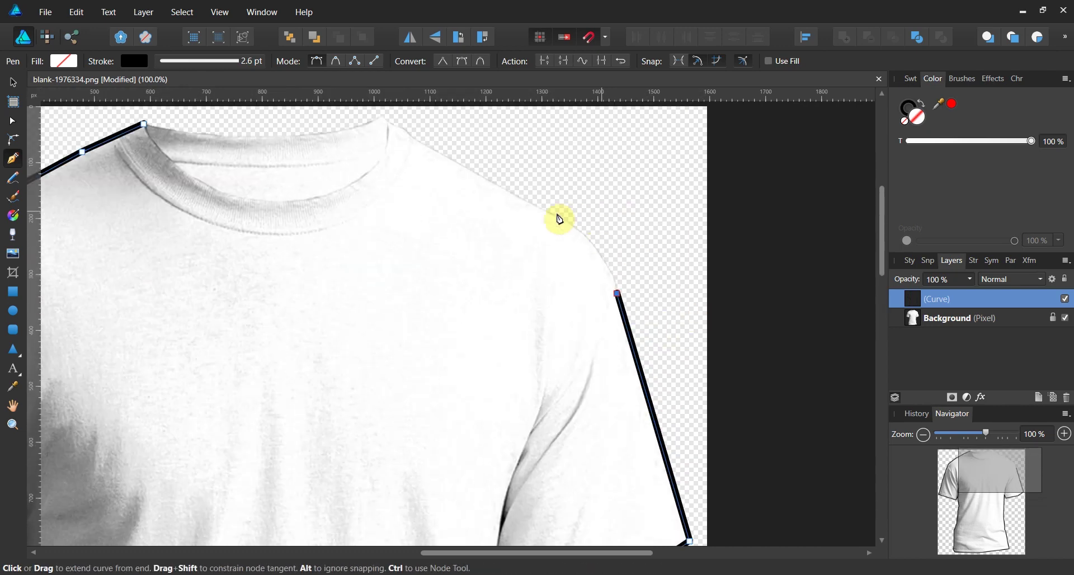
pyautogui.click(551, 208)
pyautogui.scroll(1, 447, 204)
pyautogui.scroll(1, 445, 203)
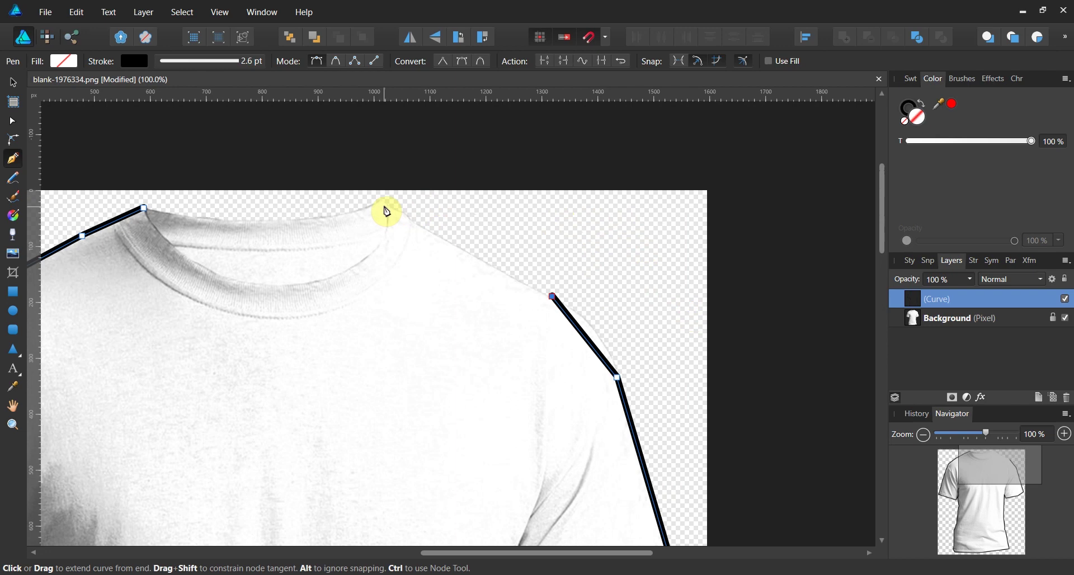
pyautogui.click(385, 207)
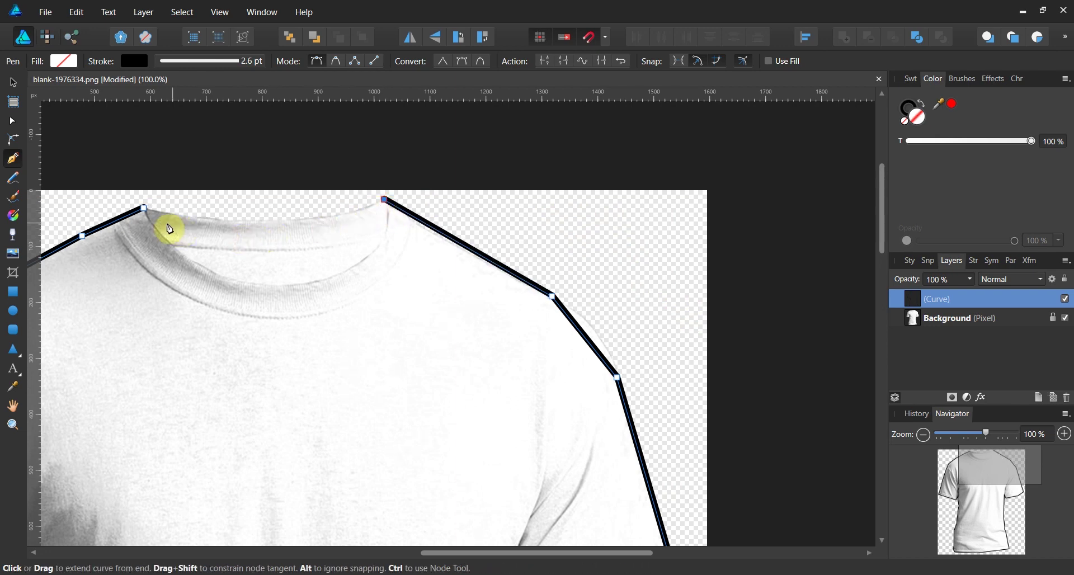
pyautogui.click(145, 209)
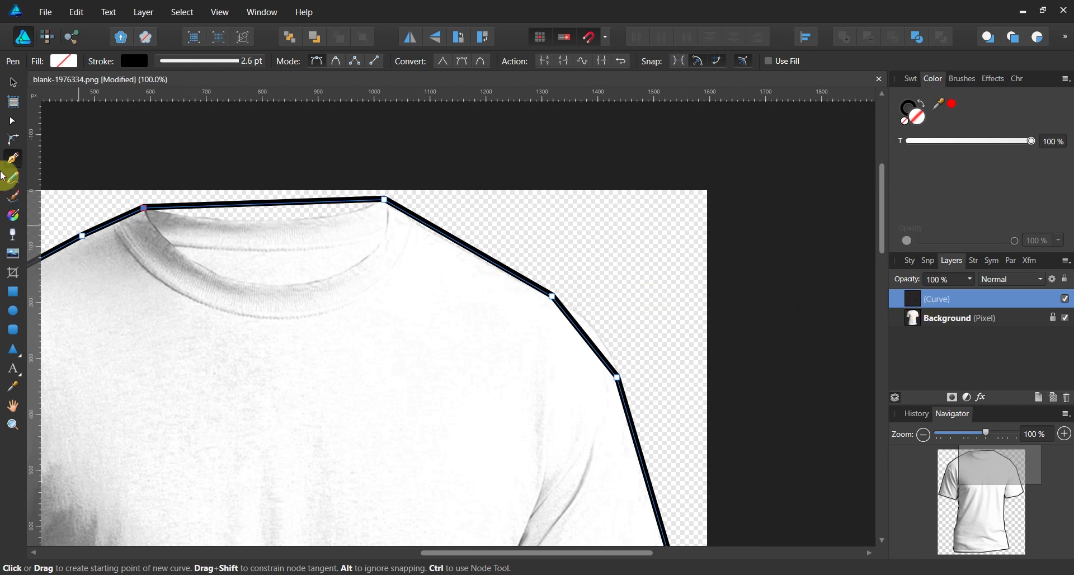
# Bend the straight neckline segment into a curve and thin the outline to 1 pt
pyautogui.click(12, 120)
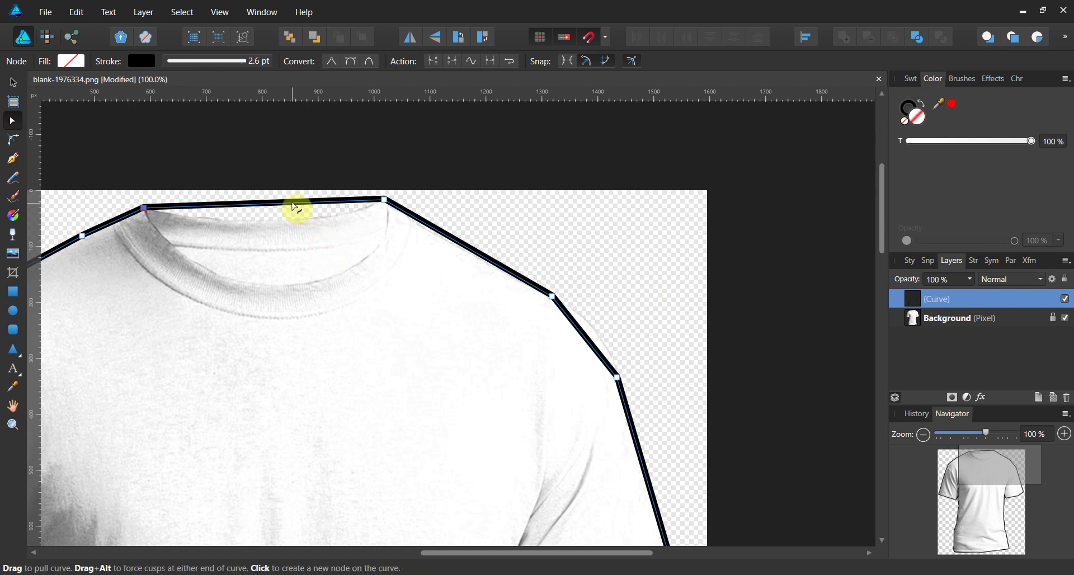
pyautogui.moveTo(295, 215)
pyautogui.mouseDown()
pyautogui.moveTo(296, 225)
pyautogui.moveTo(283, 224)
pyautogui.mouseUp()
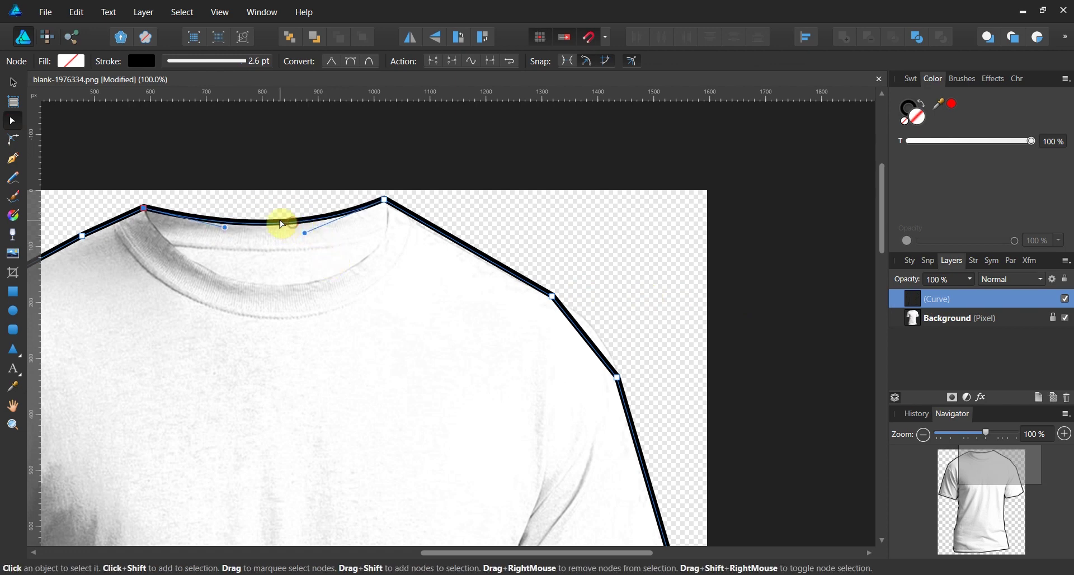
pyautogui.click(185, 63)
pyautogui.moveTo(167, 111); pyautogui.dragTo(158, 119)
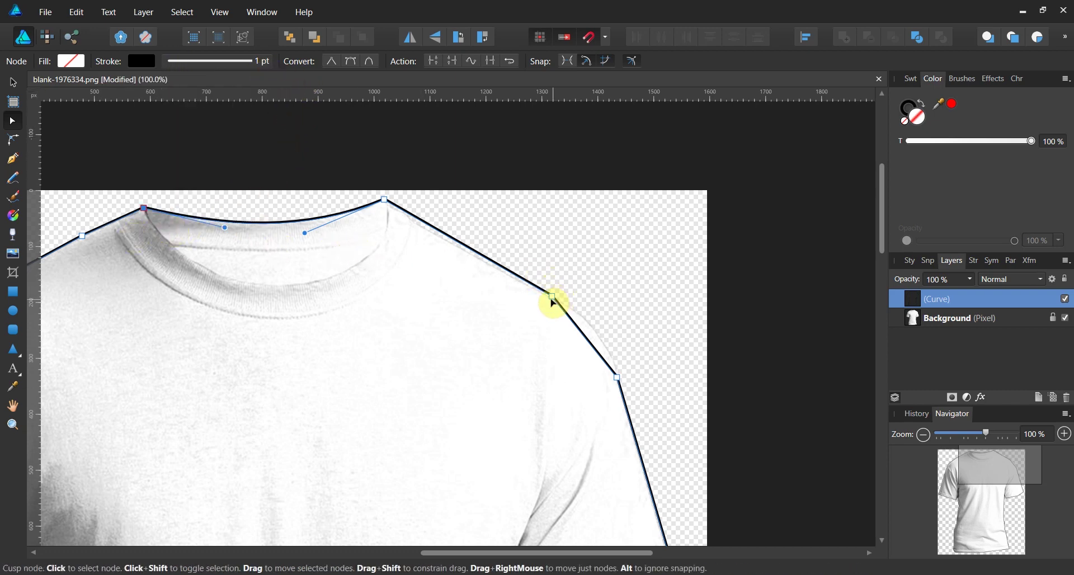
# Make the shoulder node smooth, adjust its bend, and nudge the neckline corner onto the collar
pyautogui.click(552, 300)
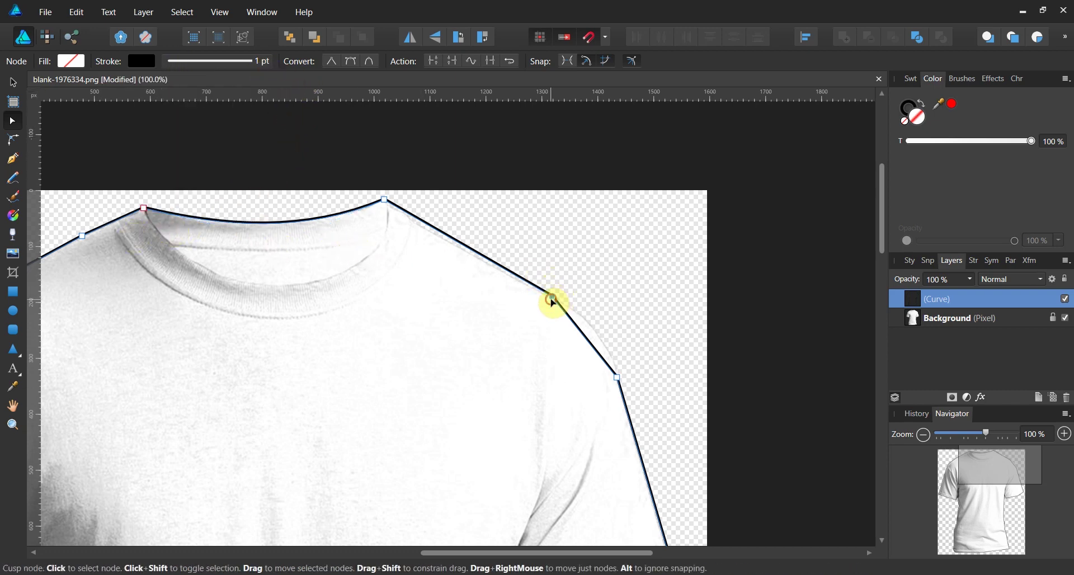
pyautogui.click(353, 61)
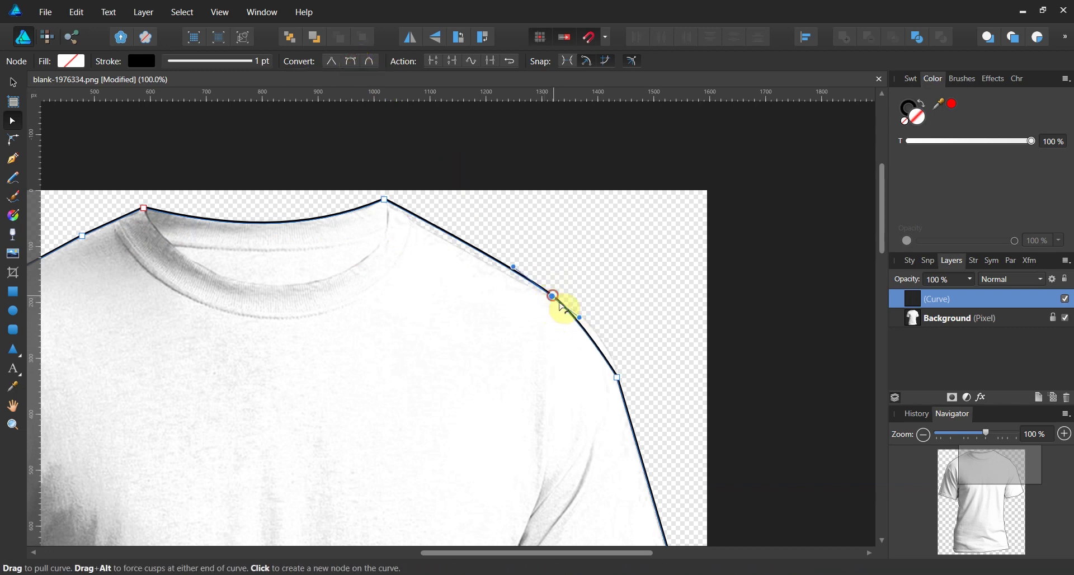
pyautogui.moveTo(559, 302); pyautogui.dragTo(573, 314)
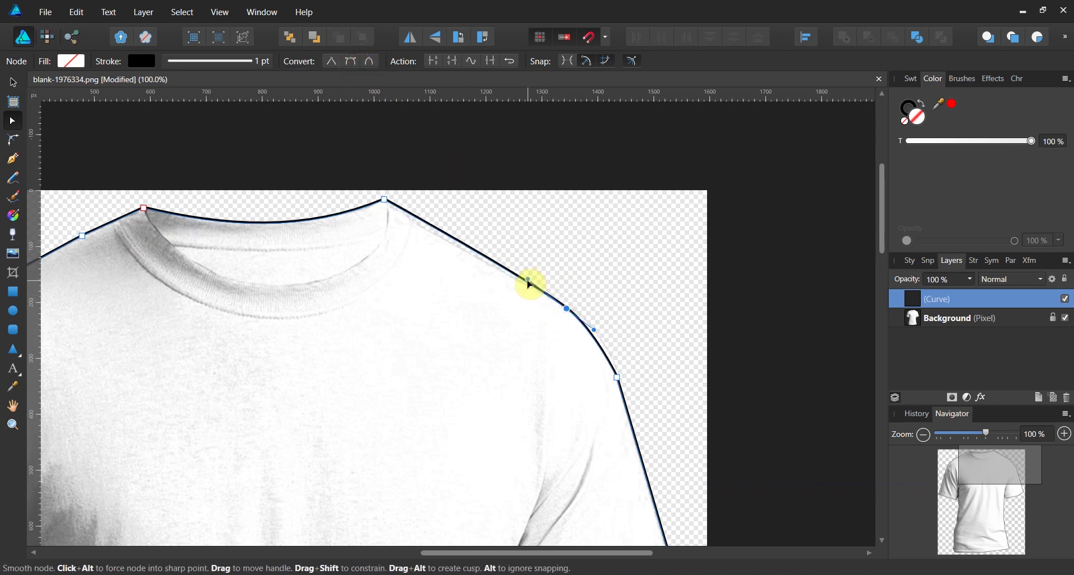
pyautogui.moveTo(529, 284); pyautogui.dragTo(527, 286)
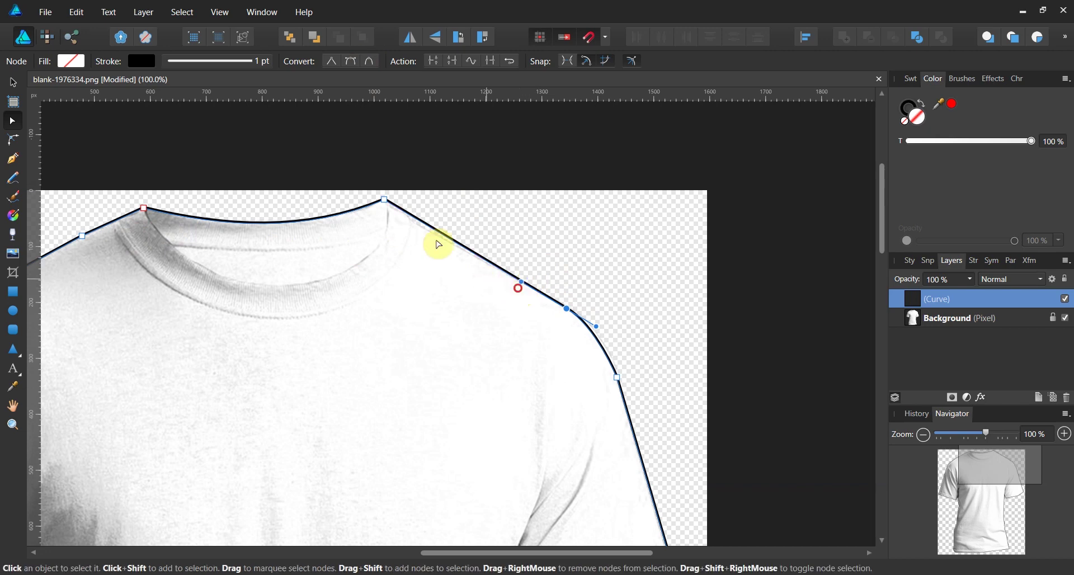
pyautogui.click(386, 201)
pyautogui.moveTo(388, 209); pyautogui.dragTo(390, 216)
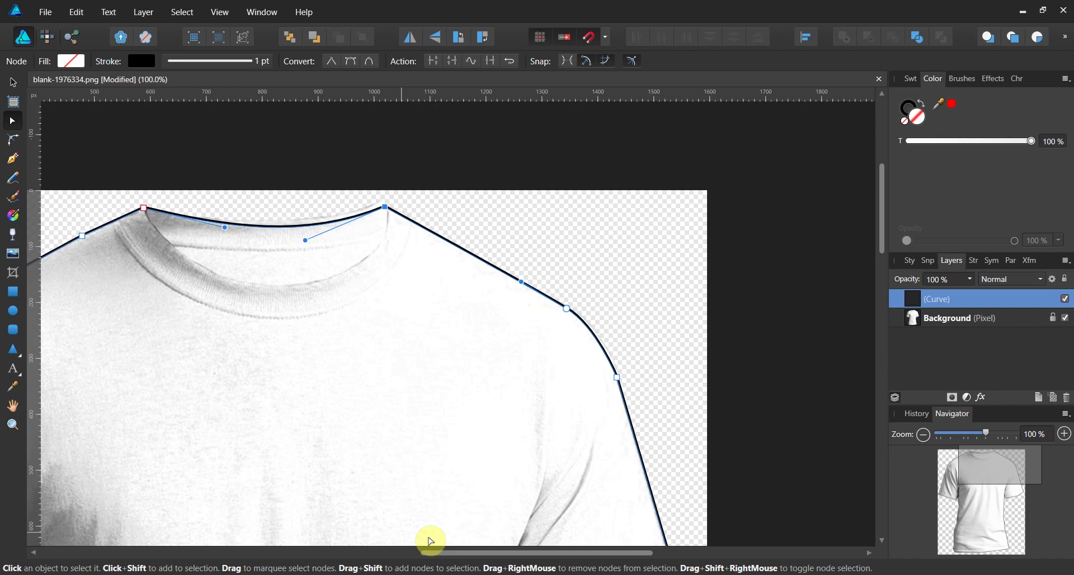
# Add a node below the armpit to bend the outline, then zoom to fit the whole shirt
pyautogui.press('z')
pyautogui.moveTo(487, 549); pyautogui.dragTo(17, 125)
pyautogui.click(12, 121)
pyautogui.hscroll(-3, 467, 137)
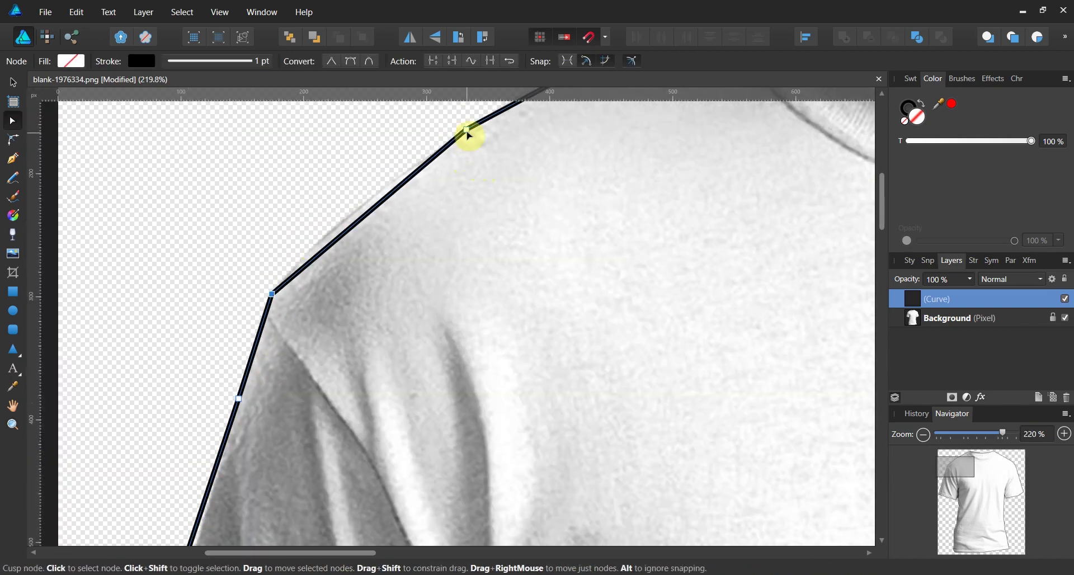
pyautogui.scroll(-10, 455, 226)
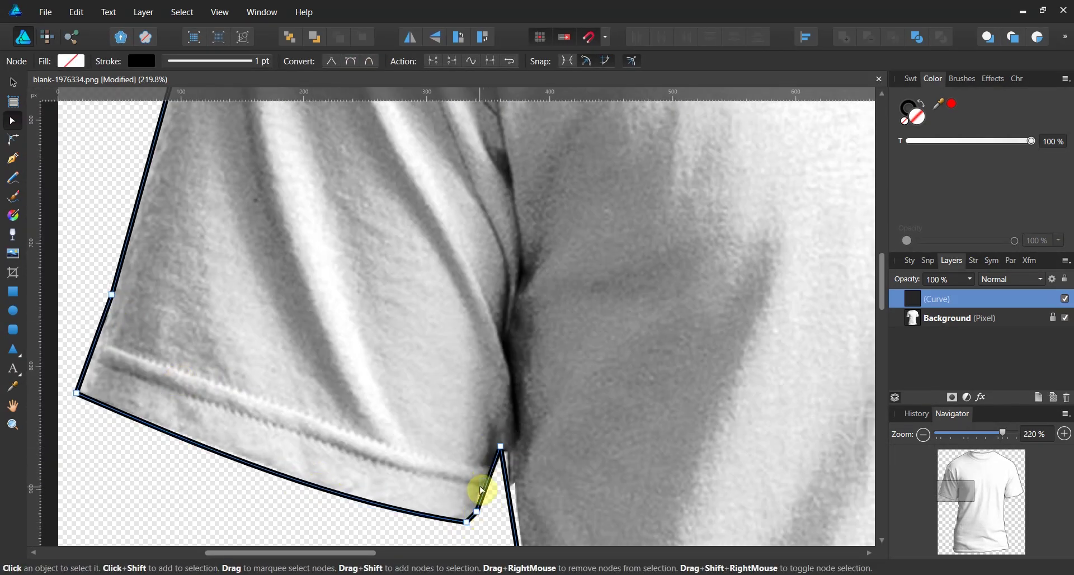
pyautogui.click(508, 484)
pyautogui.scroll(-3, 509, 470)
pyautogui.scroll(-14, 510, 371)
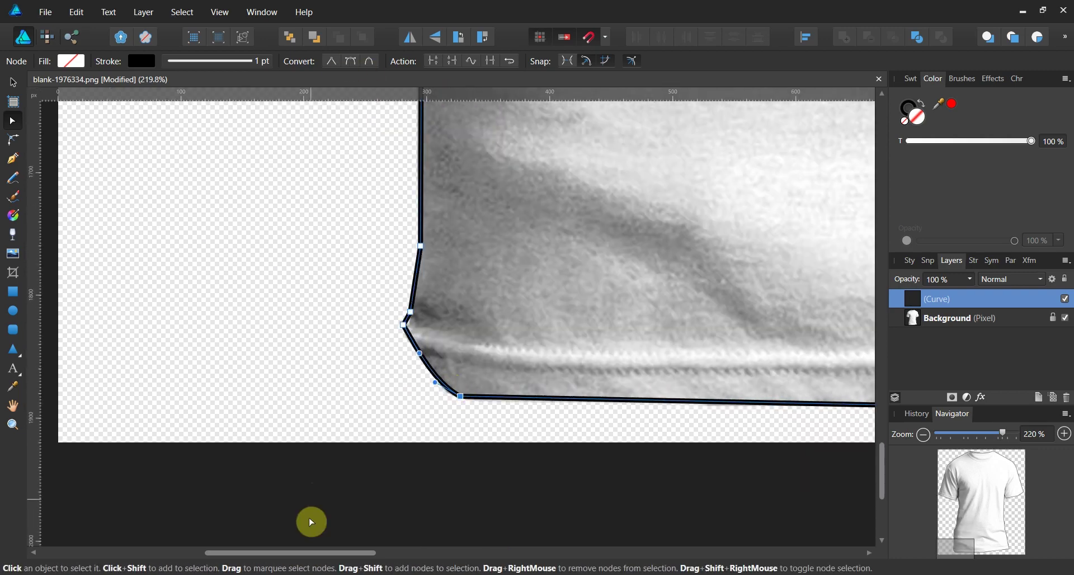
pyautogui.hscroll(10, 463, 397)
pyautogui.scroll(8, 714, 456)
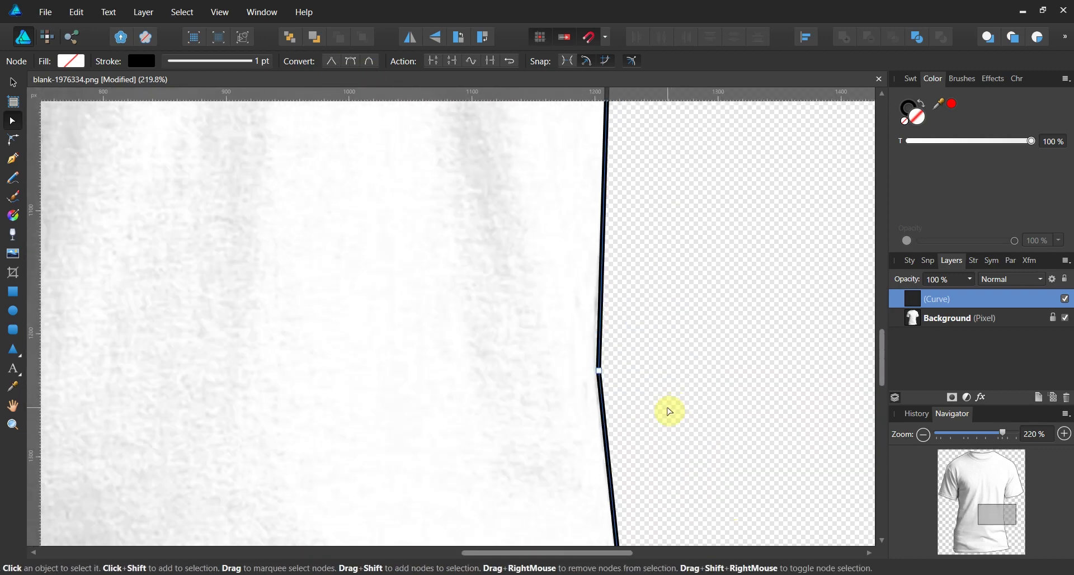
pyautogui.scroll(8, 670, 412)
pyautogui.hscroll(5, 655, 304)
pyautogui.scroll(4, 491, 300)
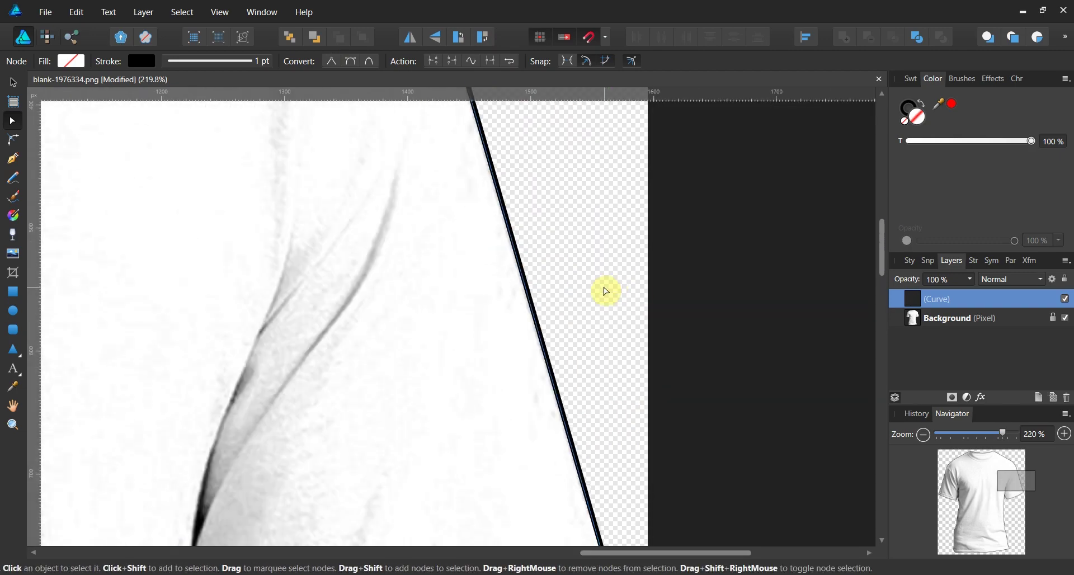
pyautogui.scroll(10, 420, 300)
pyautogui.hscroll(-12, 252, 196)
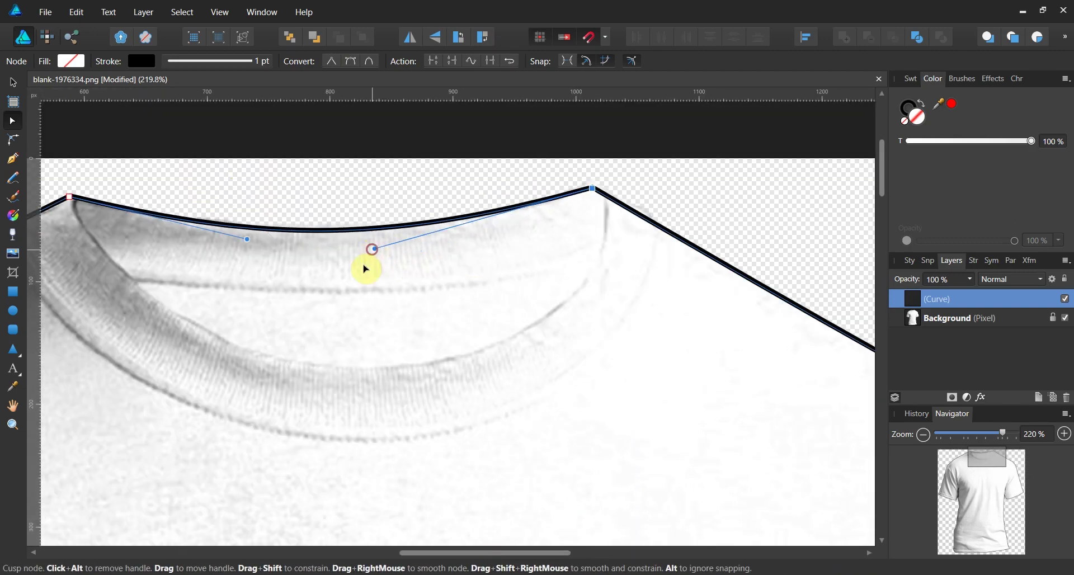
pyautogui.press('z')
pyautogui.hotkey('ctrl', '0')
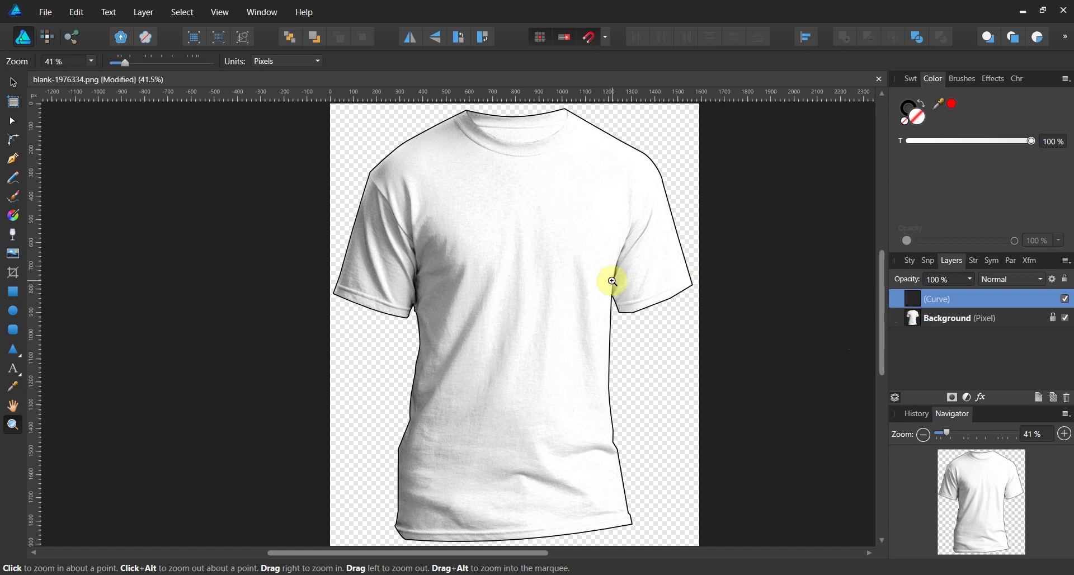
# Select the Curve layer and set its stroke to None
pyautogui.click(926, 323)
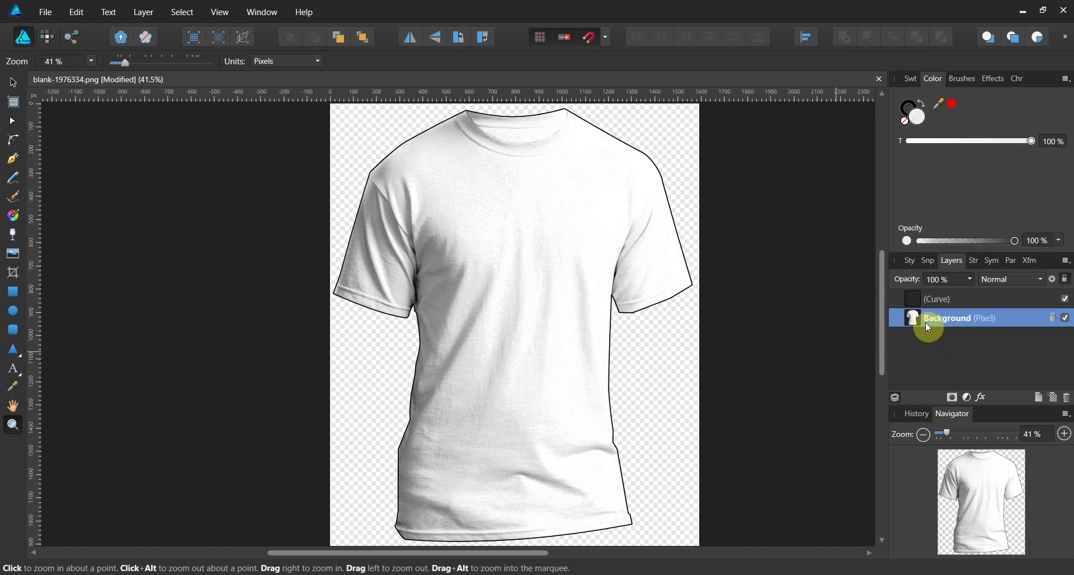
pyautogui.click(923, 299)
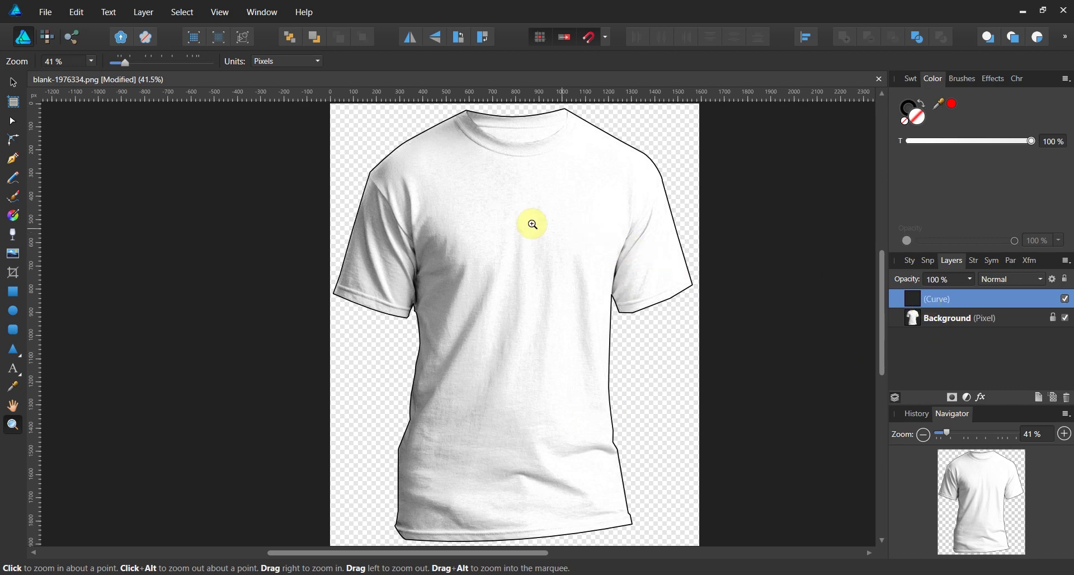
pyautogui.click(21, 88)
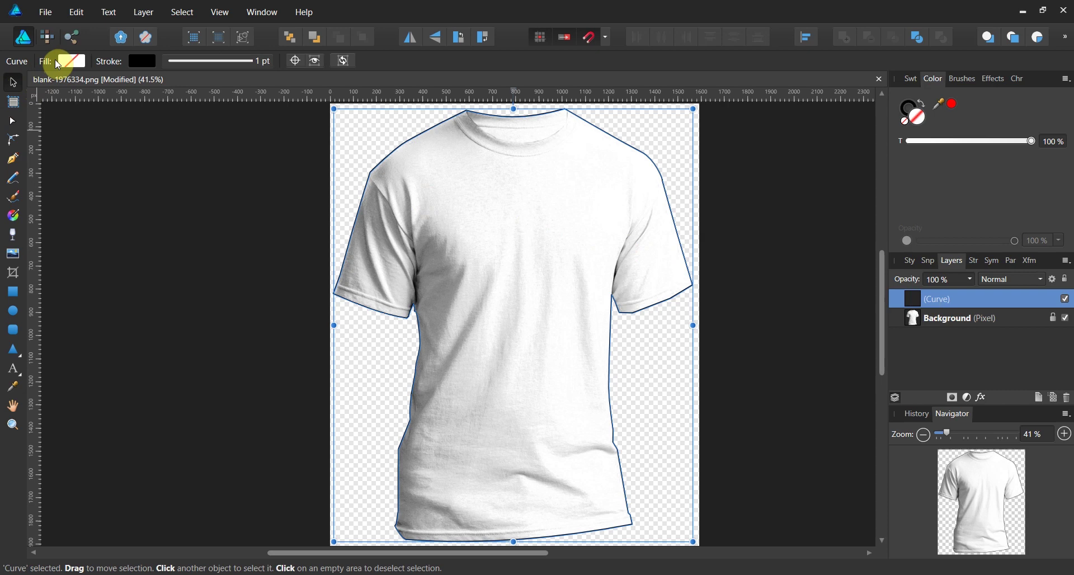
pyautogui.click(149, 61)
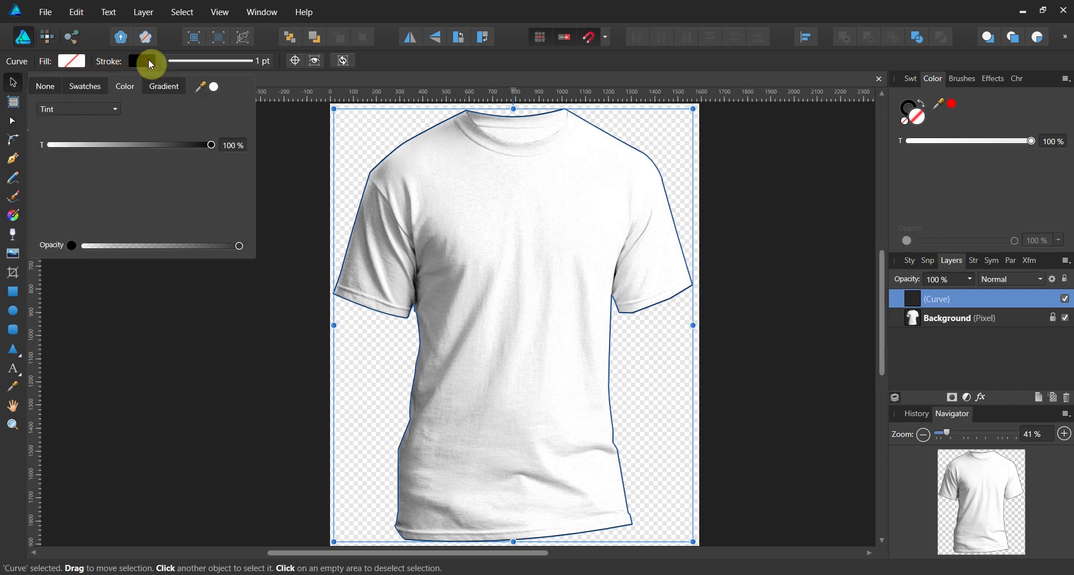
pyautogui.click(54, 86)
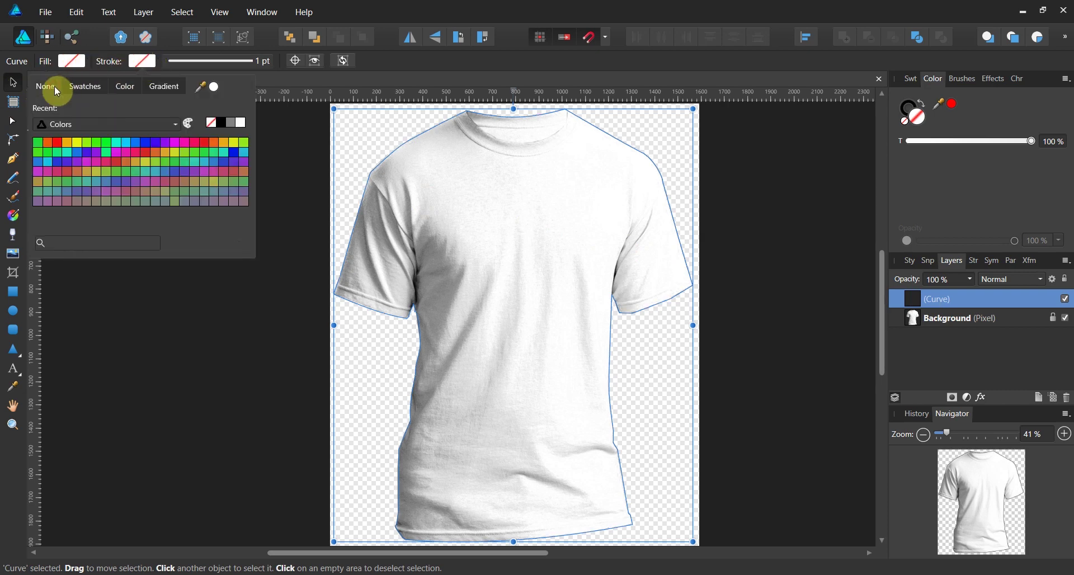
pyautogui.click(74, 61)
# Fill the shirt curve with white
pyautogui.click(75, 62)
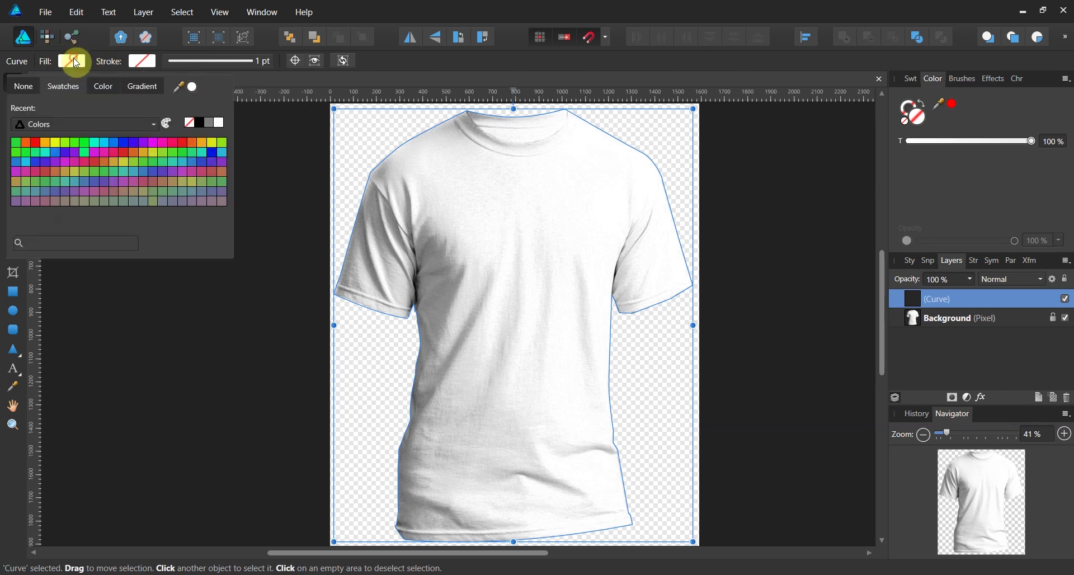
pyautogui.click(221, 123)
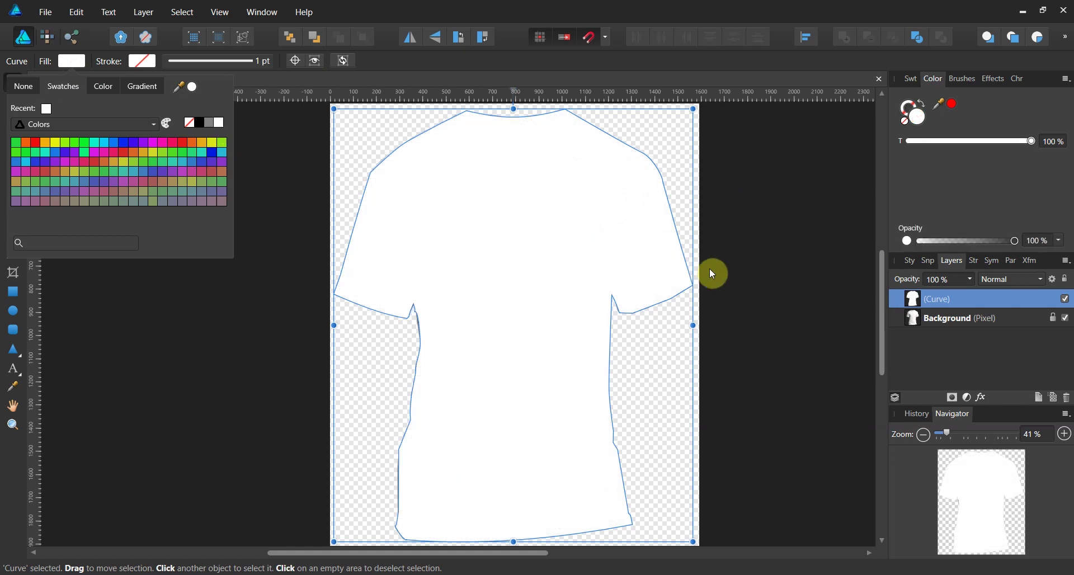
pyautogui.click(893, 307)
# Duplicate the Curve layer, move the copy below Background, and select that lower copy
pyautogui.rightClick(913, 306)
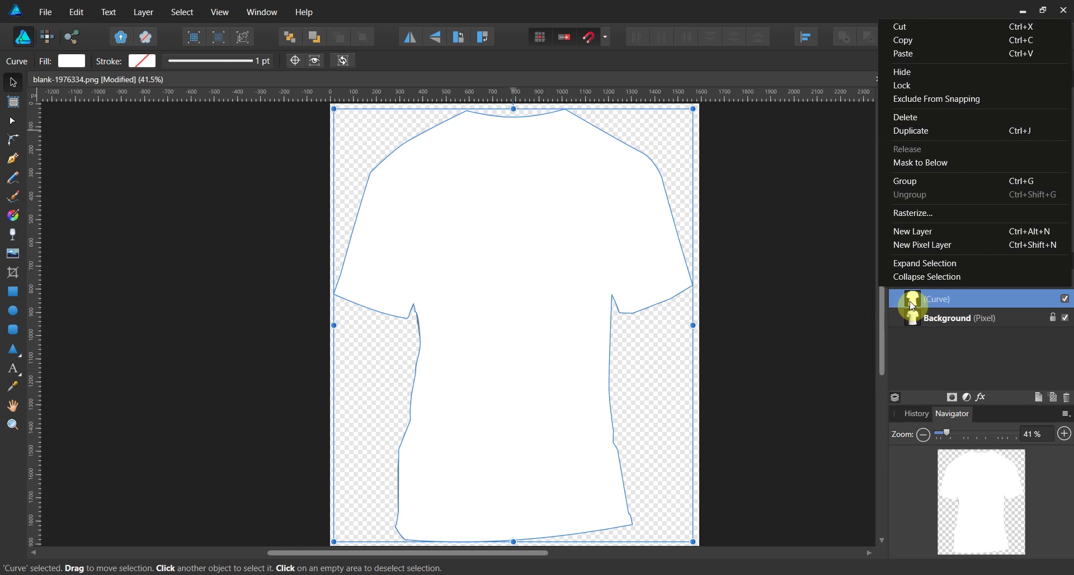
pyautogui.click(913, 133)
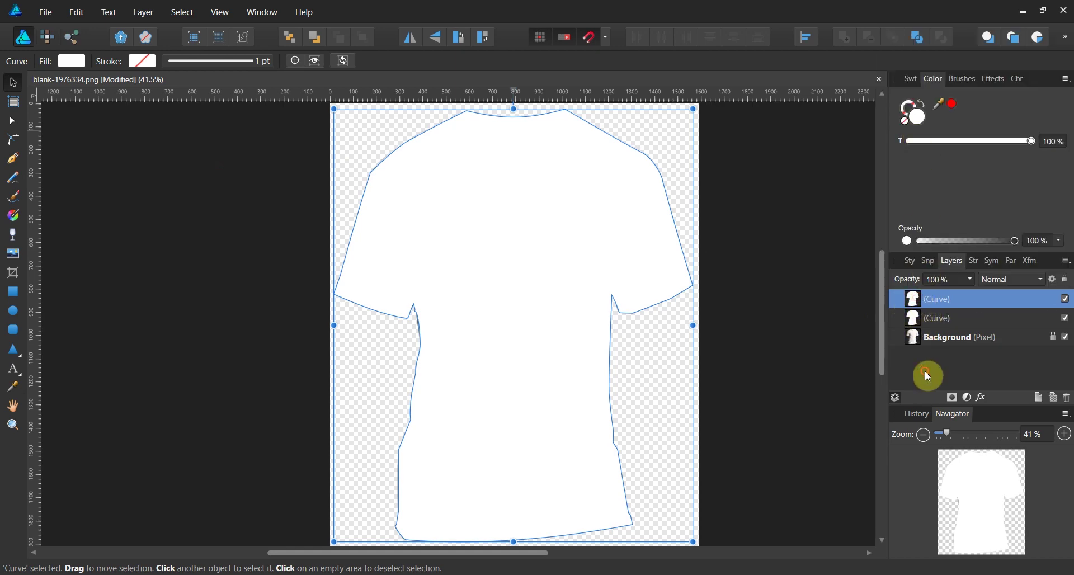
pyautogui.moveTo(926, 371); pyautogui.dragTo(925, 372)
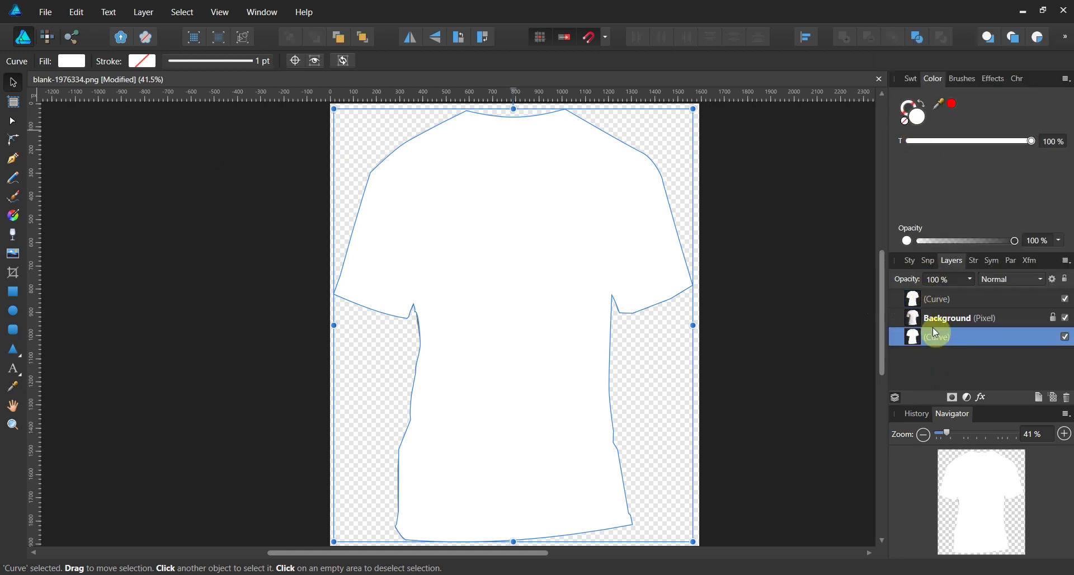
pyautogui.click(925, 299)
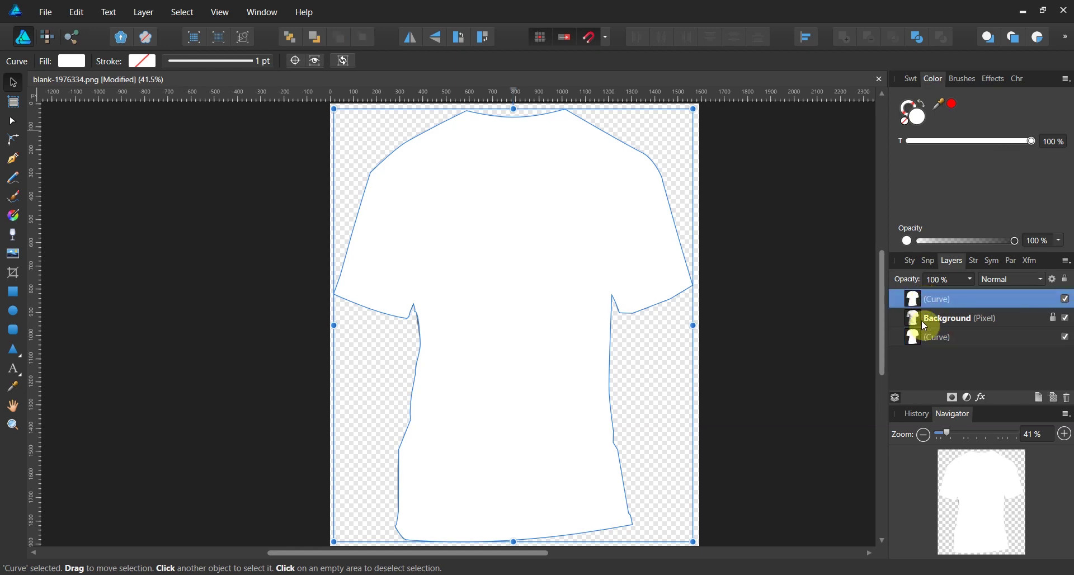
pyautogui.click(923, 319)
pyautogui.click(927, 346)
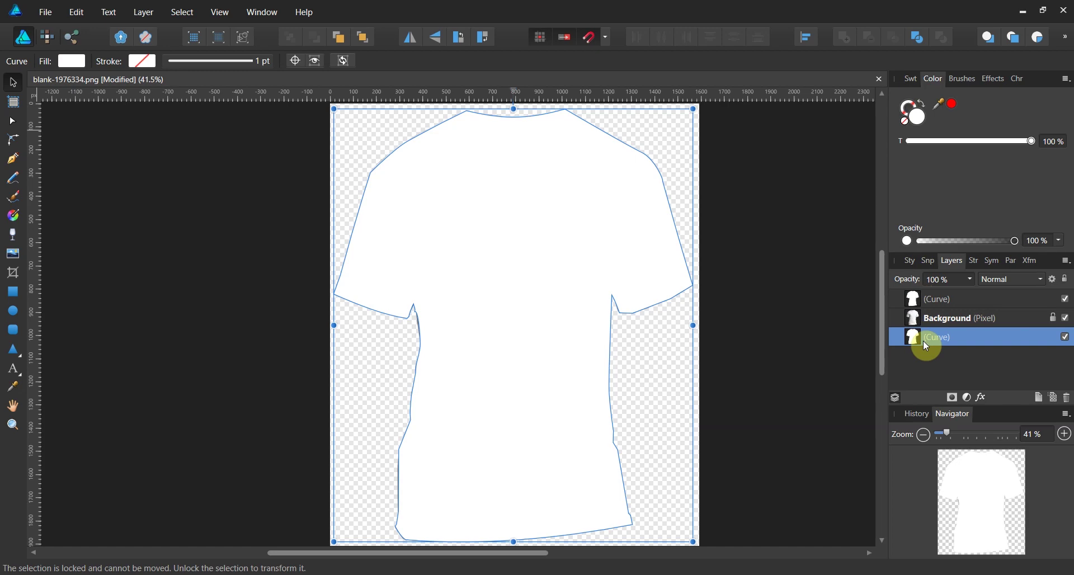
# Give the lower Curve copy a bright red fill (ED0000) in the Color Chooser
pyautogui.doubleClick(920, 122)
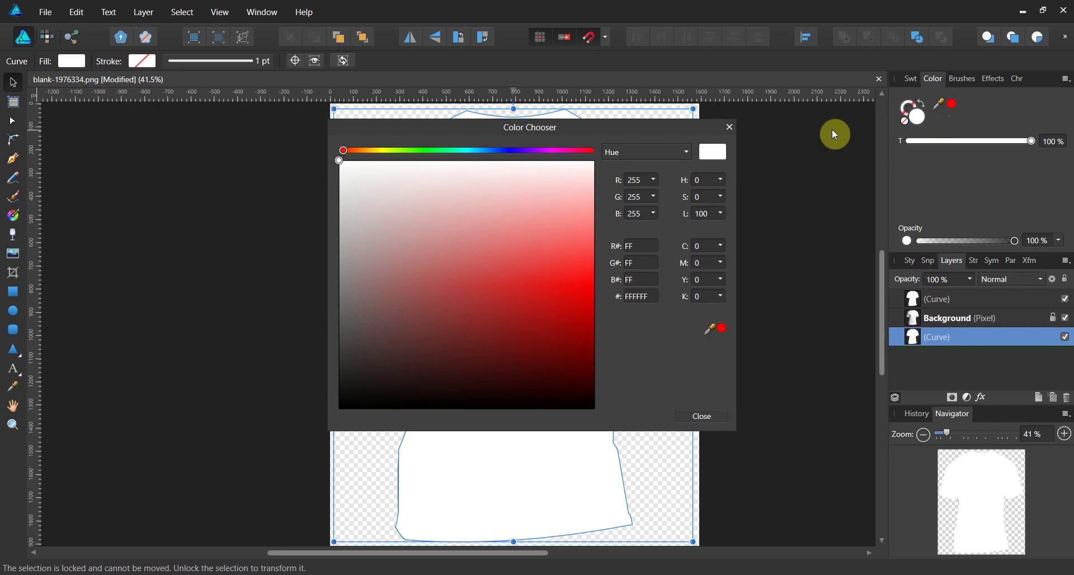
pyautogui.moveTo(341, 168)
pyautogui.mouseDown()
pyautogui.moveTo(340, 158)
pyautogui.moveTo(616, 345)
pyautogui.moveTo(622, 299)
pyautogui.mouseUp()
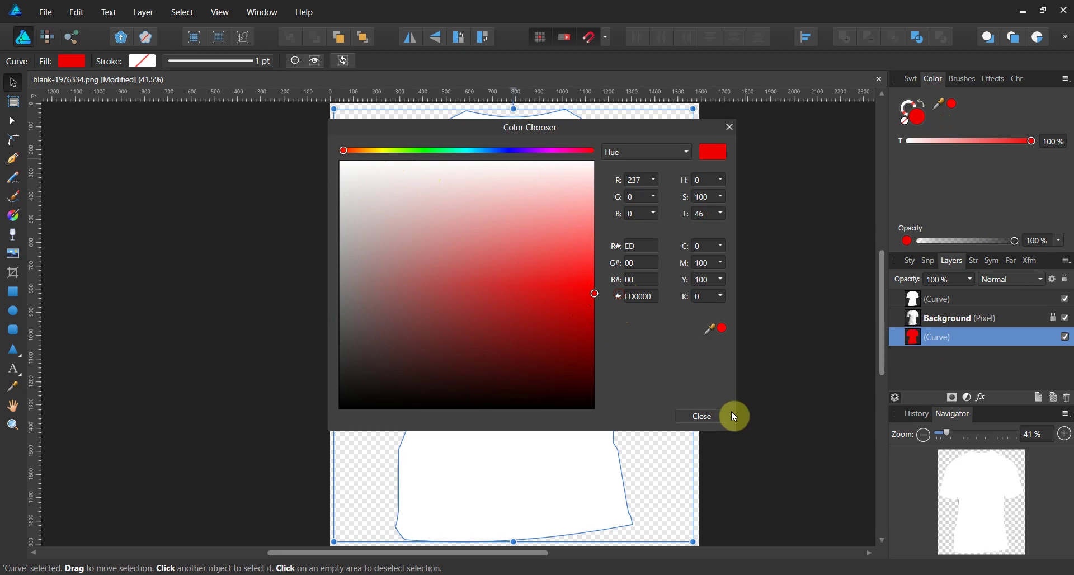
pyautogui.click(694, 415)
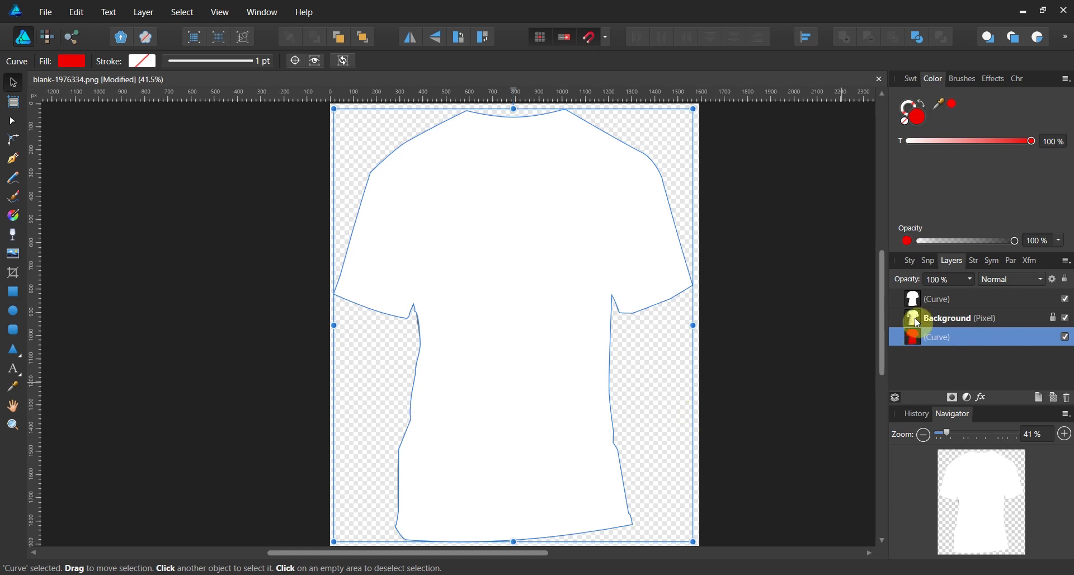
# Apply Mask to Below on the top Curve so it masks the Background photo
pyautogui.click(915, 302)
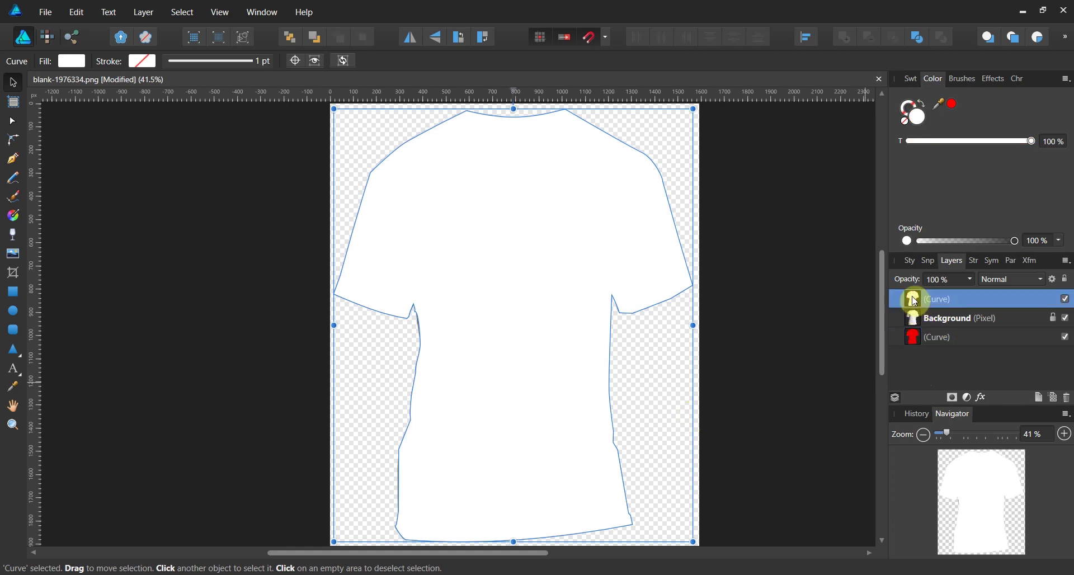
pyautogui.rightClick(915, 302)
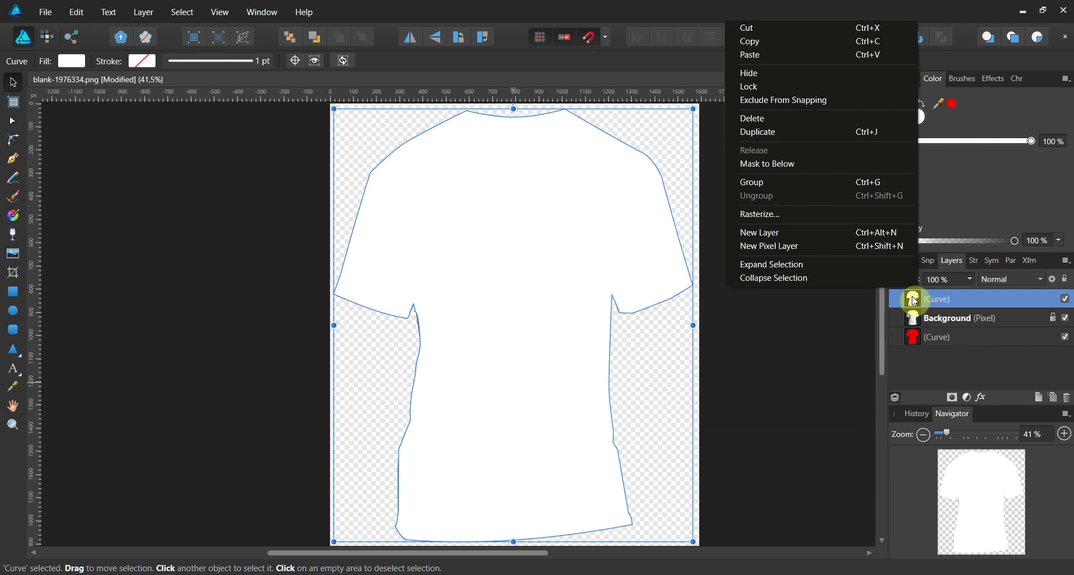
pyautogui.click(889, 166)
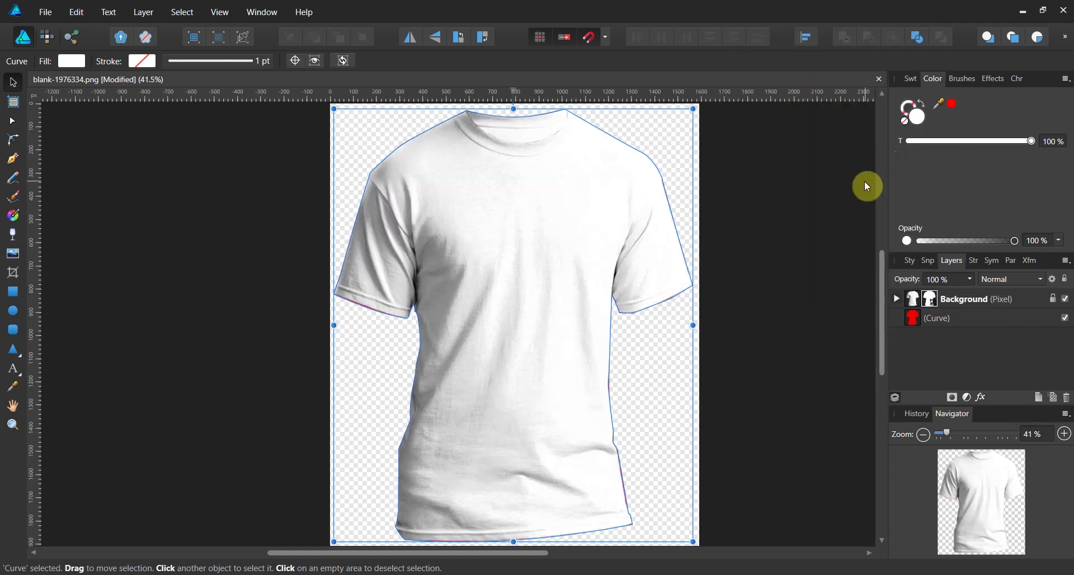
# Zoom in to 100% on the shirt's left side
pyautogui.click(13, 425)
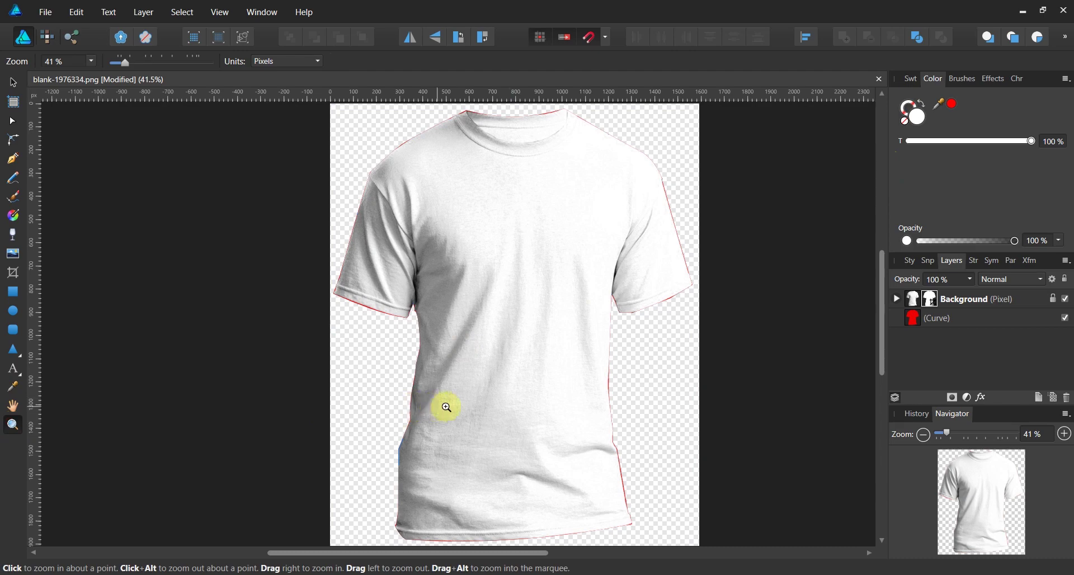
pyautogui.moveTo(451, 405); pyautogui.dragTo(664, 372)
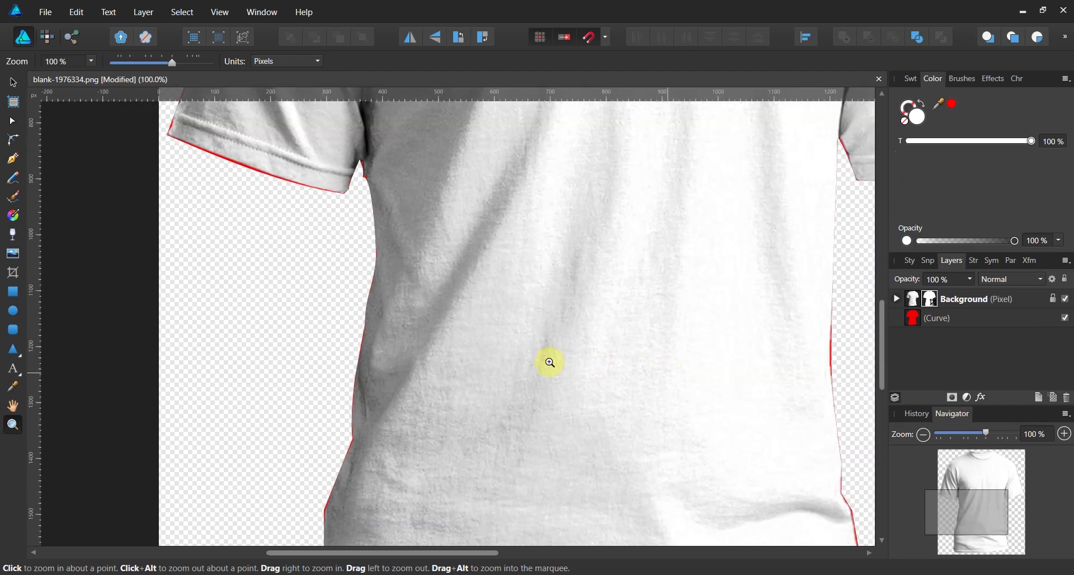
pyautogui.scroll(3, 548, 362)
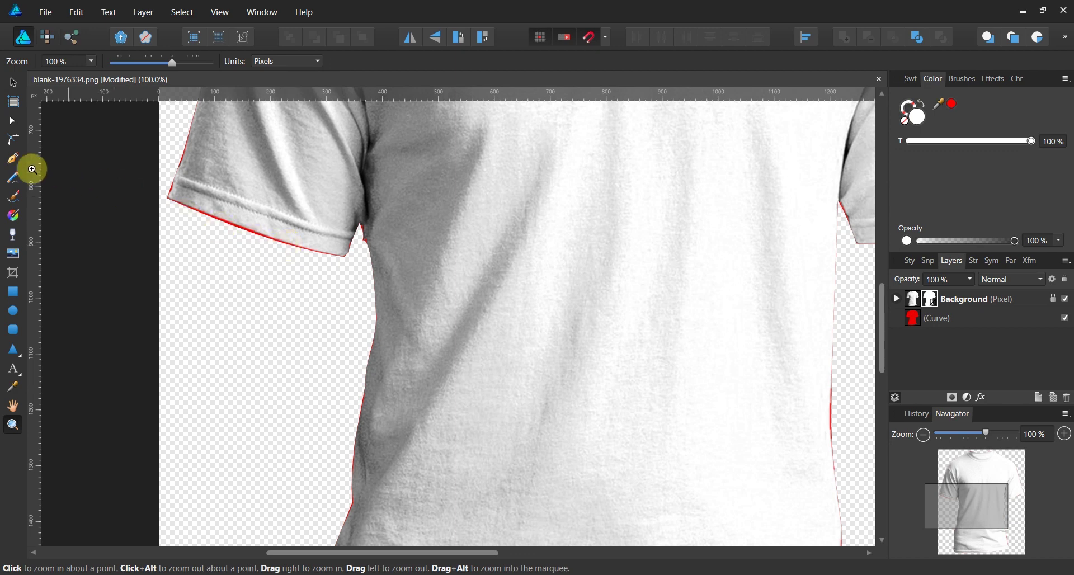
# Bend the left sleeve hem segment of the outline upward to follow the edge
pyautogui.click(14, 120)
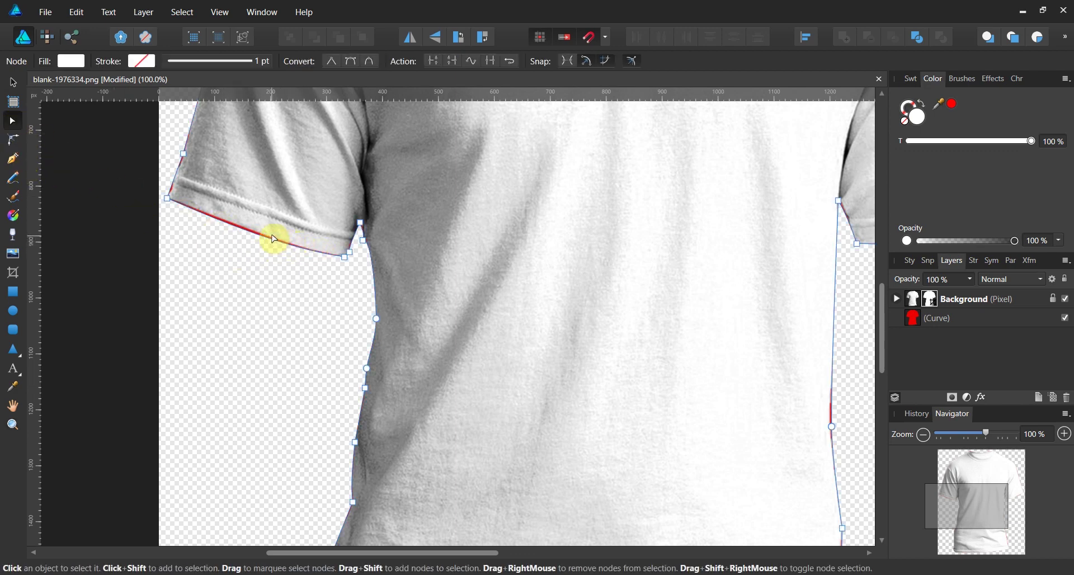
pyautogui.moveTo(274, 242)
pyautogui.mouseDown()
pyautogui.moveTo(264, 249)
pyautogui.moveTo(297, 203)
pyautogui.moveTo(259, 238)
pyautogui.mouseUp()
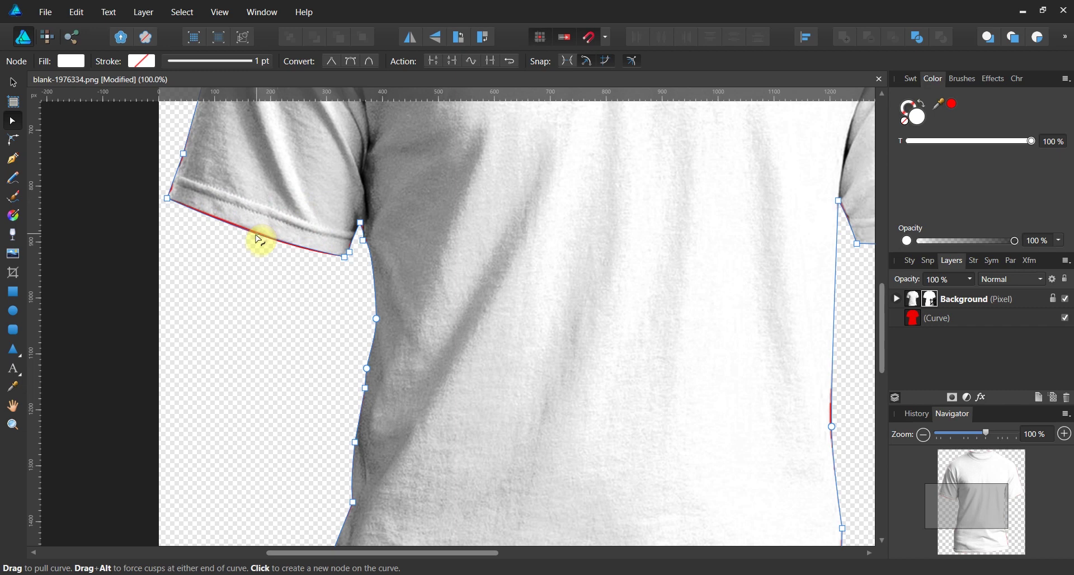
pyautogui.click(257, 235)
pyautogui.scroll(-2, 312, 263)
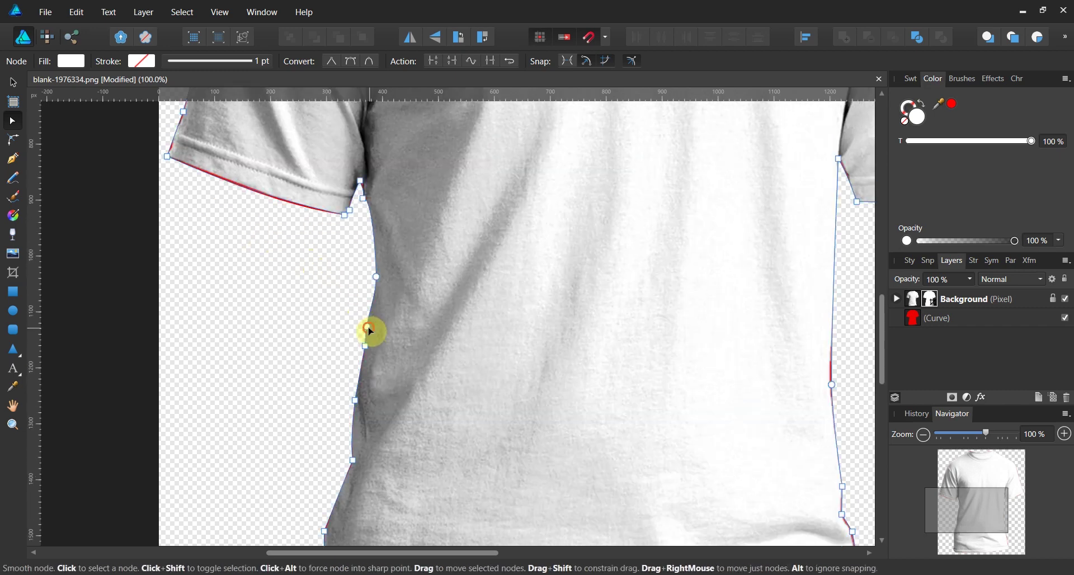
# Readjust the outline's side nodes so they hug the shirt's edges
pyautogui.moveTo(372, 330)
pyautogui.mouseDown()
pyautogui.moveTo(475, 331)
pyautogui.moveTo(379, 319)
pyautogui.mouseUp()
pyautogui.click(396, 326)
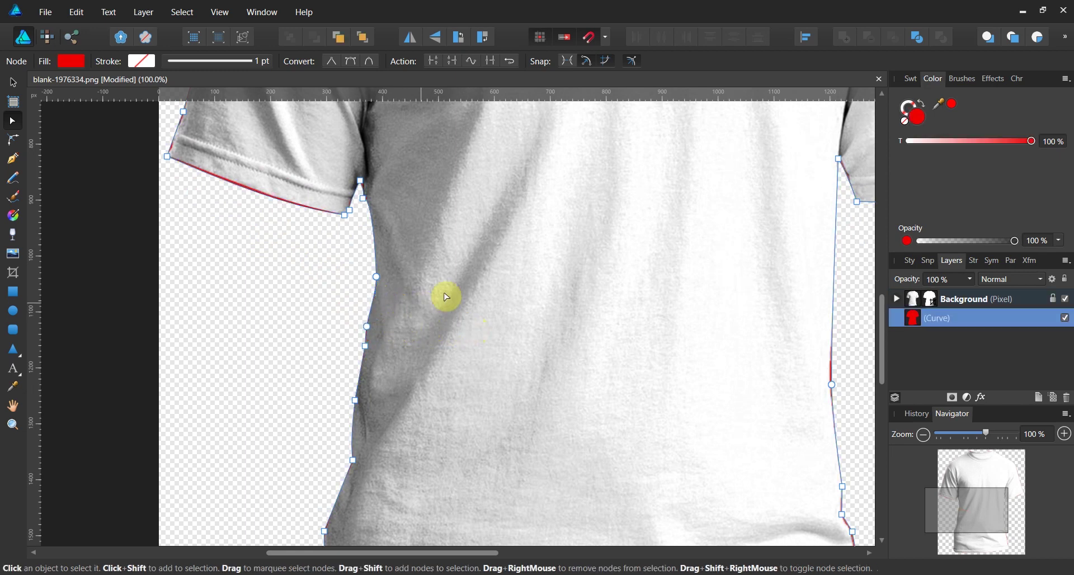
pyautogui.click(834, 383)
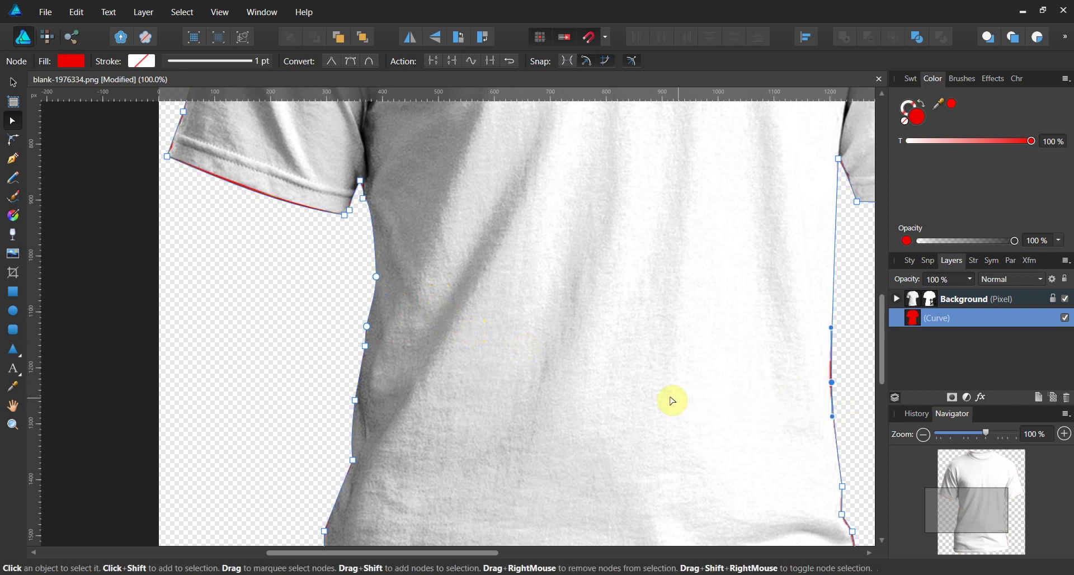
pyautogui.scroll(5, 671, 401)
pyautogui.scroll(3, 672, 403)
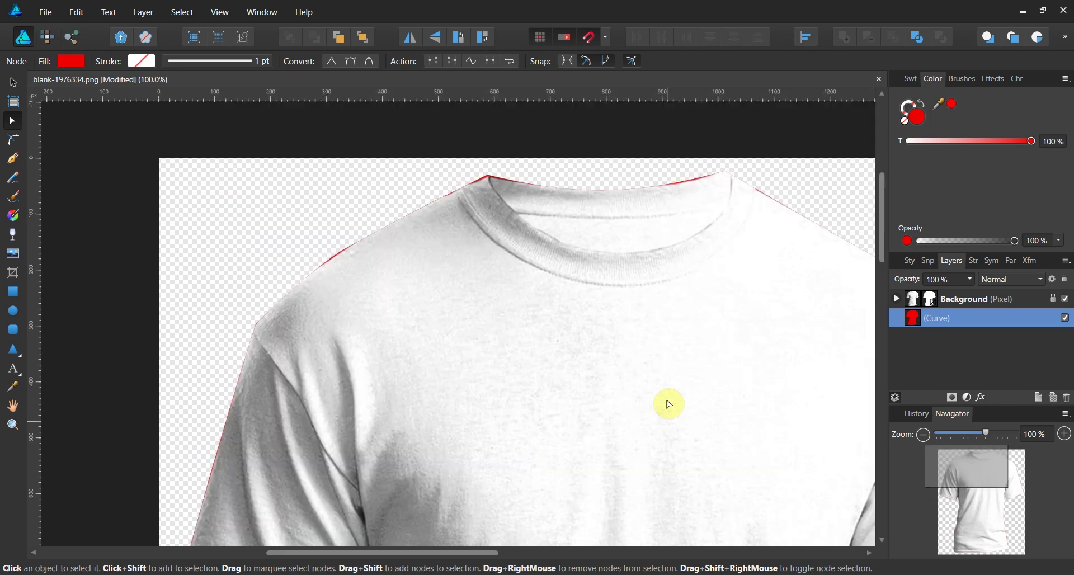
pyautogui.click(12, 425)
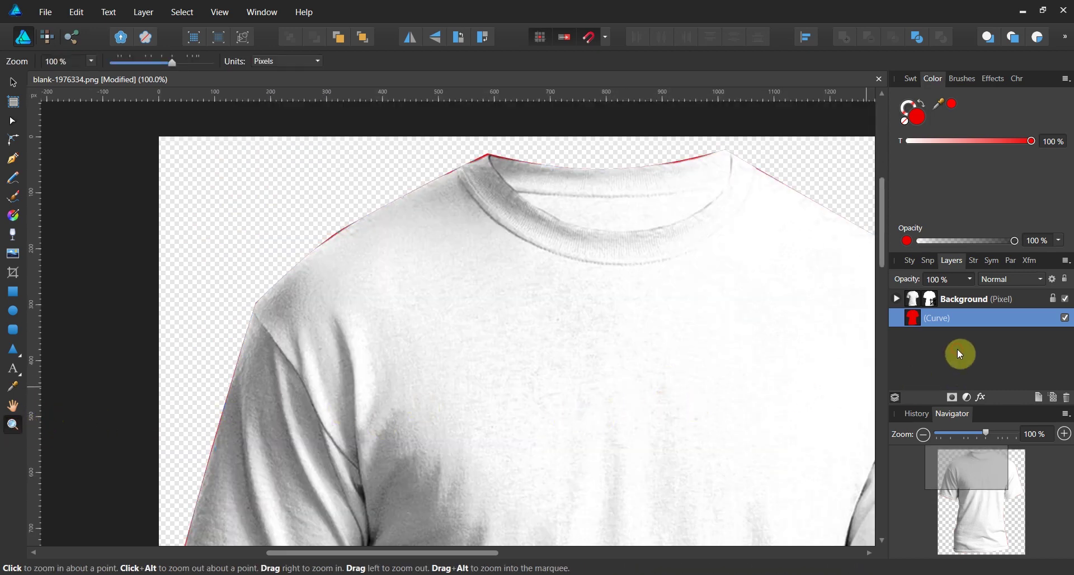
# Change the Background photo layer's blend mode from Normal to Multiply
pyautogui.moveTo(805, 347); pyautogui.dragTo(367, 494)
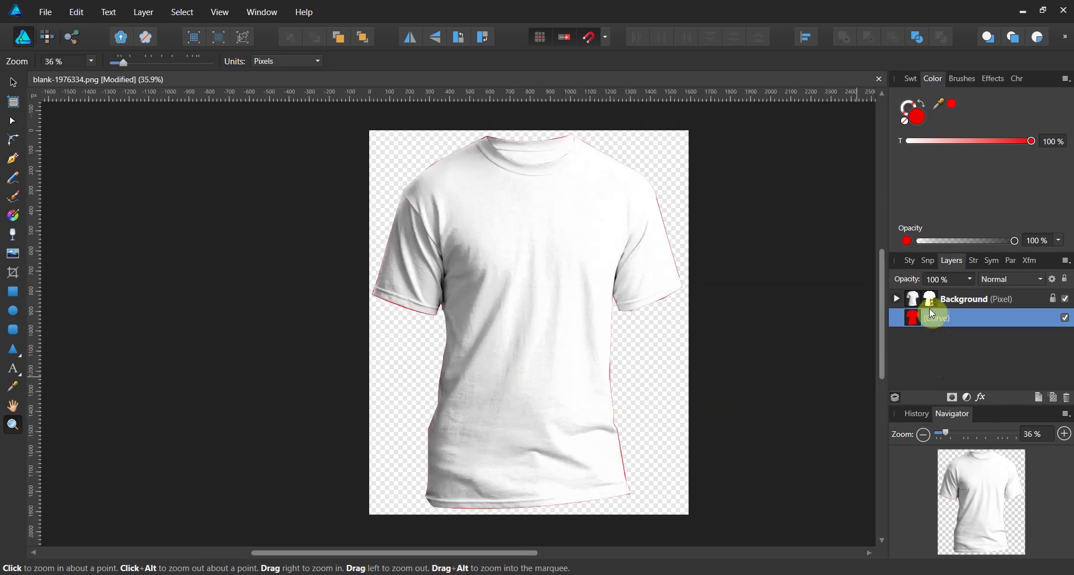
pyautogui.click(986, 299)
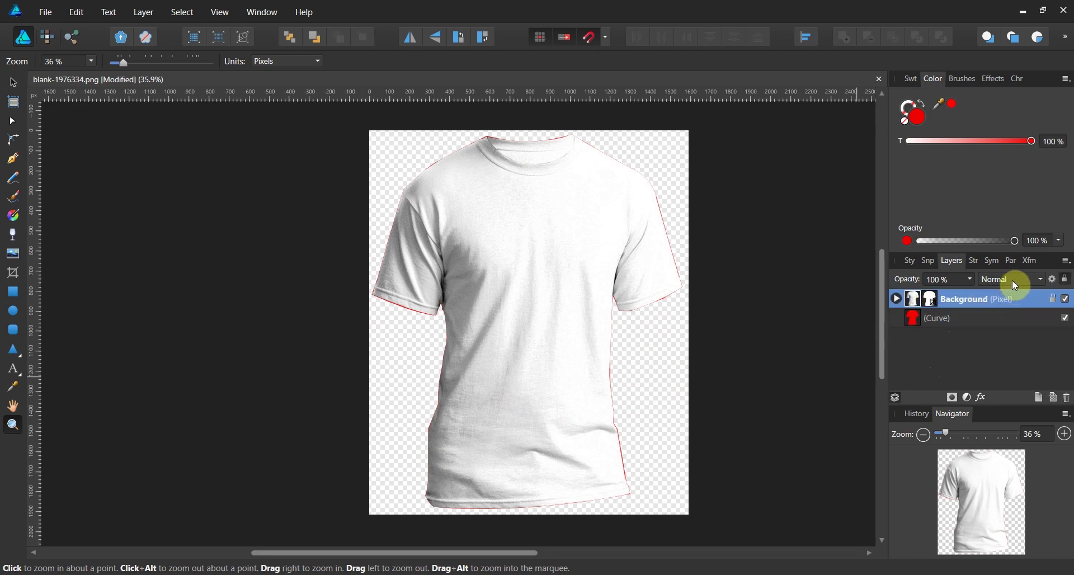
pyautogui.click(1041, 281)
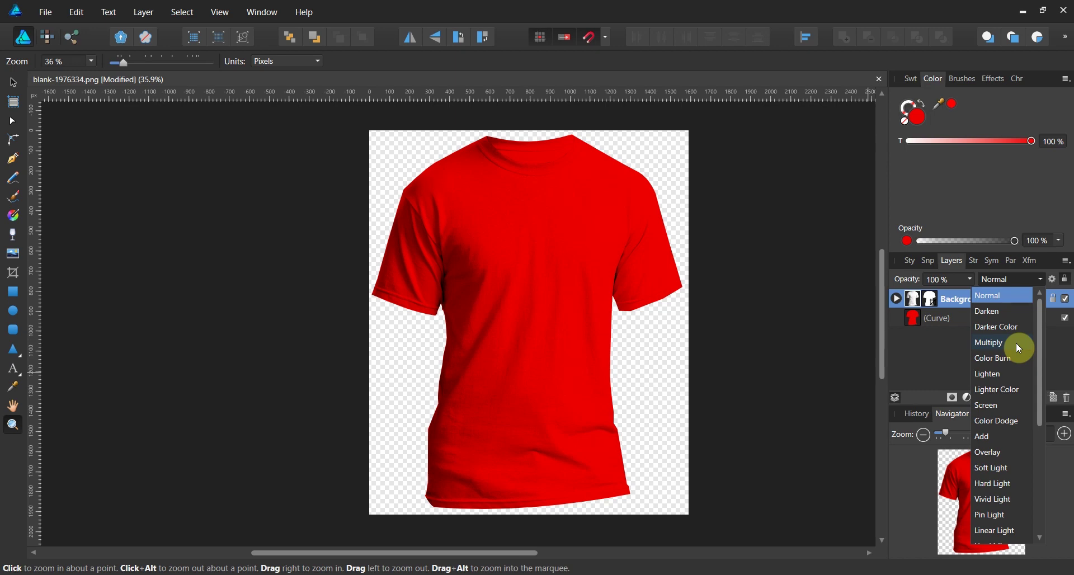
pyautogui.click(1019, 348)
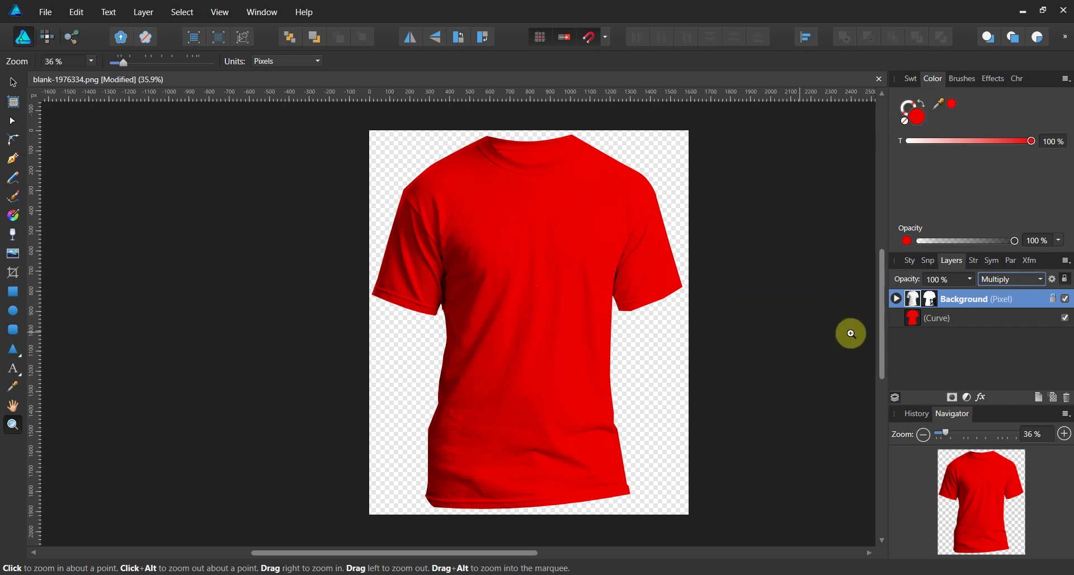
# Give the red Curve layer an HSL adjustment: hue −25.8°, saturation 12%, luminosity 7%
pyautogui.click(914, 323)
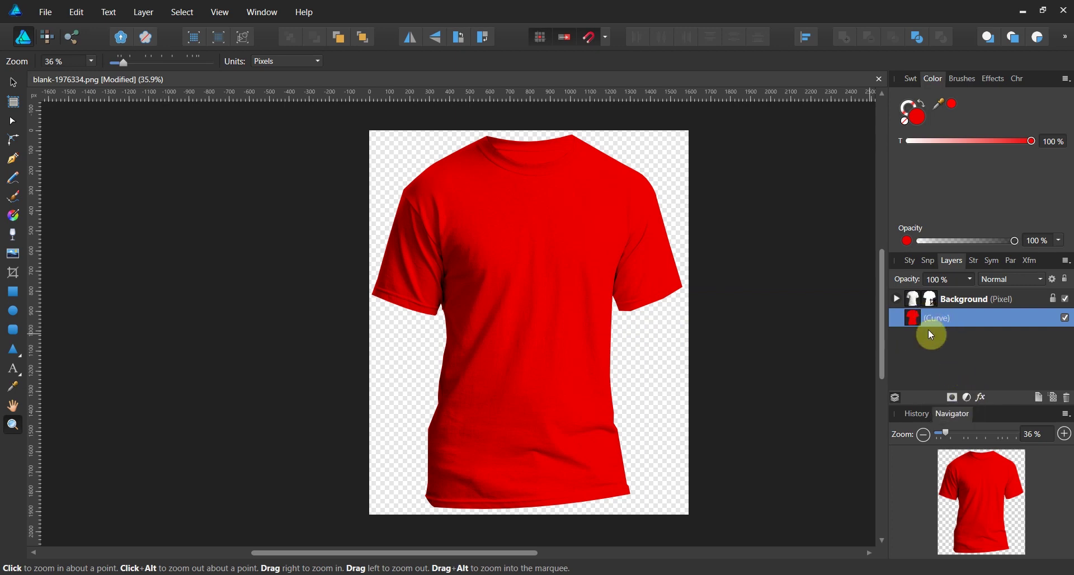
pyautogui.click(966, 399)
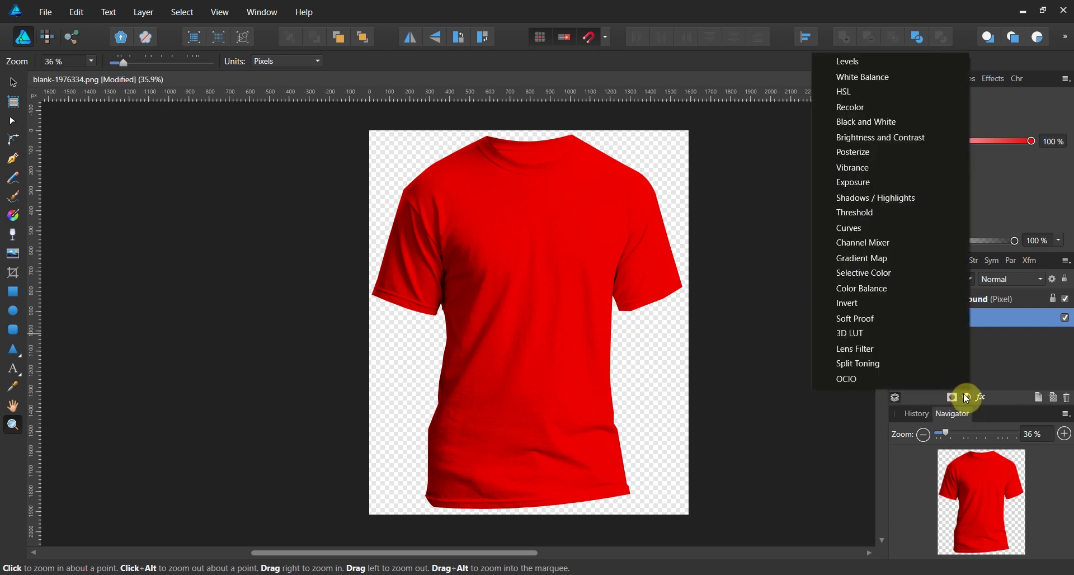
pyautogui.click(851, 92)
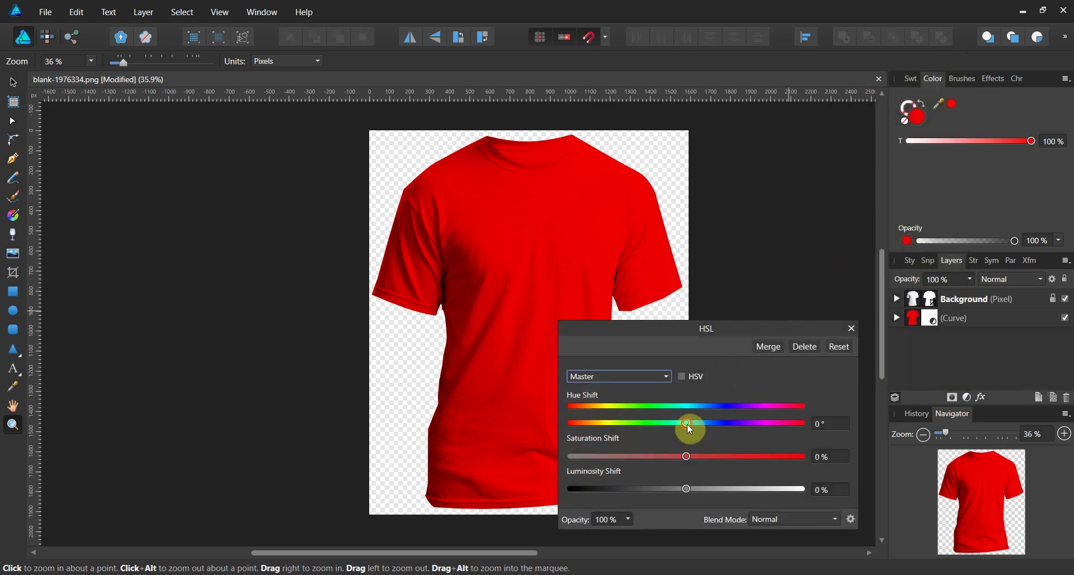
pyautogui.moveTo(687, 424)
pyautogui.mouseDown()
pyautogui.moveTo(757, 424)
pyautogui.moveTo(655, 425)
pyautogui.moveTo(671, 423)
pyautogui.mouseUp()
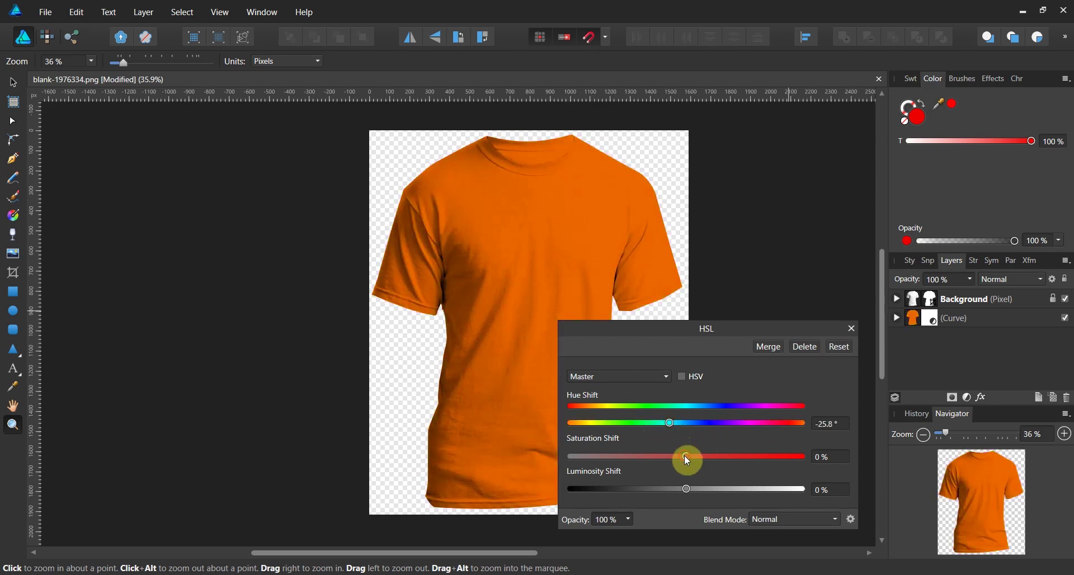
pyautogui.moveTo(687, 458); pyautogui.dragTo(763, 456)
pyautogui.moveTo(688, 488)
pyautogui.mouseDown()
pyautogui.moveTo(640, 484)
pyautogui.moveTo(703, 482)
pyautogui.moveTo(697, 488)
pyautogui.mouseUp()
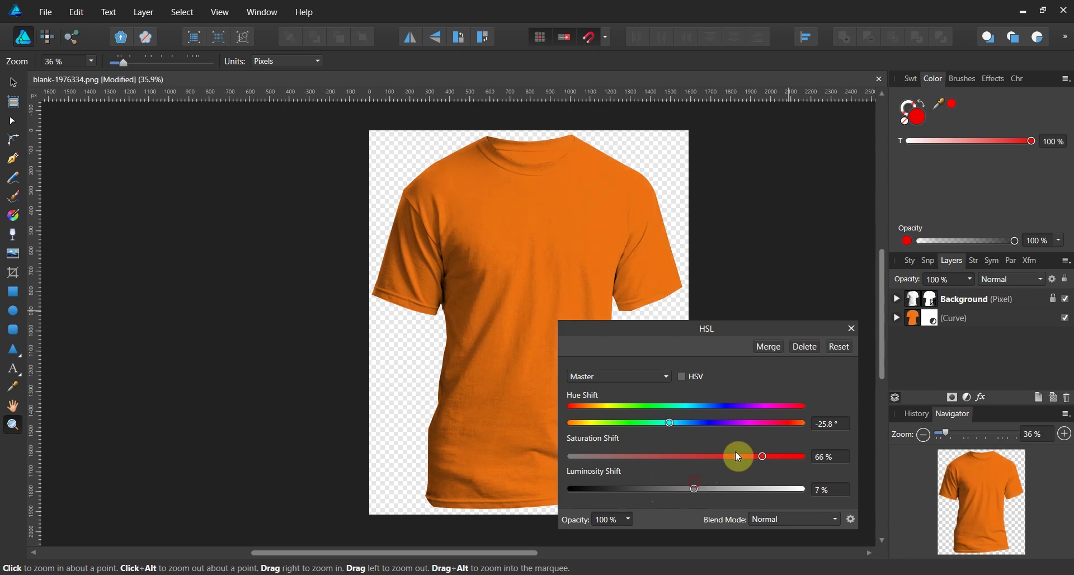
pyautogui.moveTo(749, 458); pyautogui.dragTo(700, 456)
pyautogui.click(850, 331)
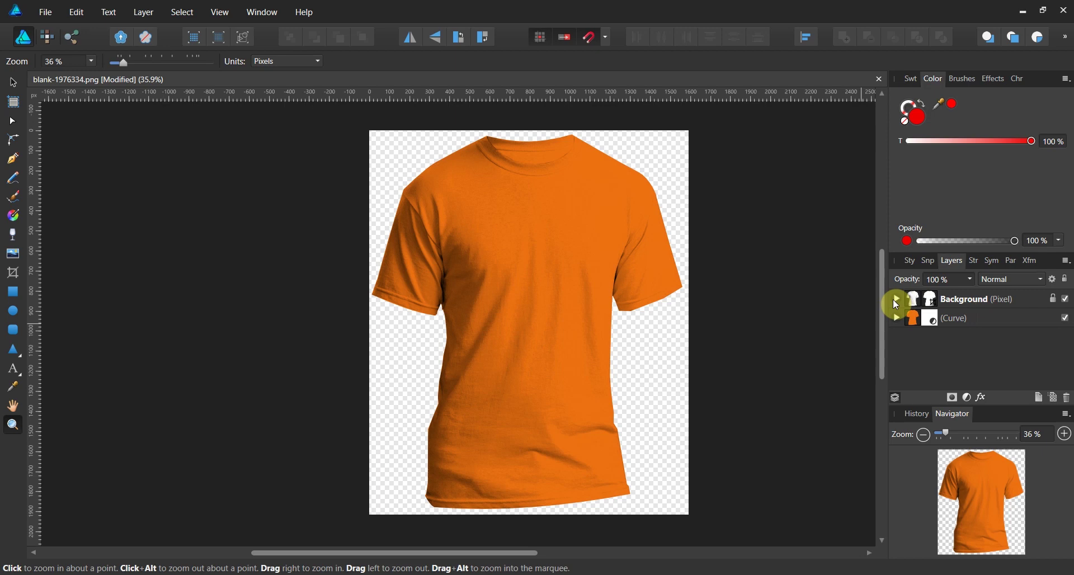
# Save As over the existing 'Blank t shirt' .afdesign file, confirming the replacement
pyautogui.click(34, 12)
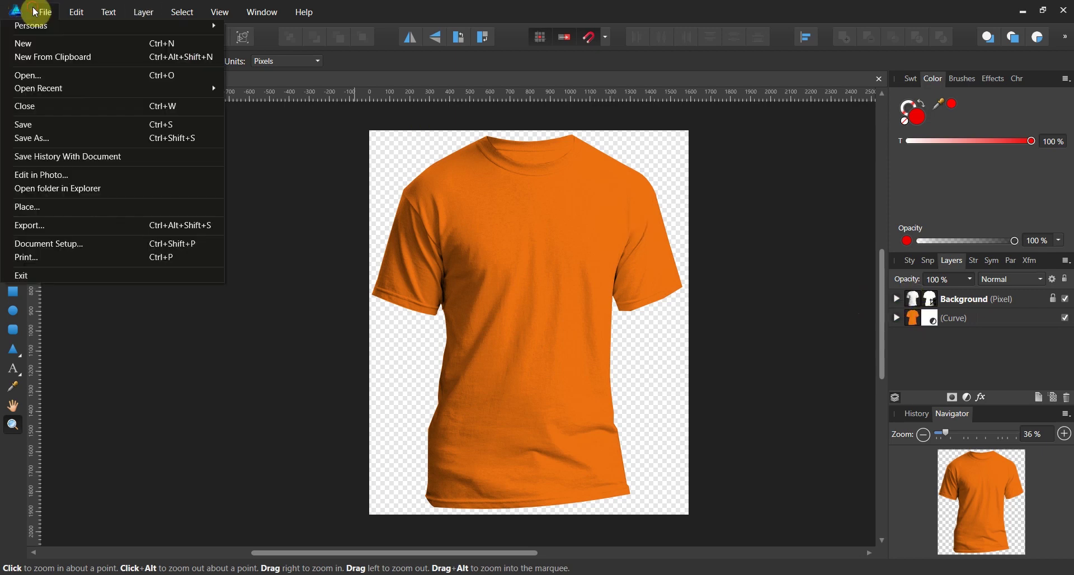
pyautogui.click(61, 137)
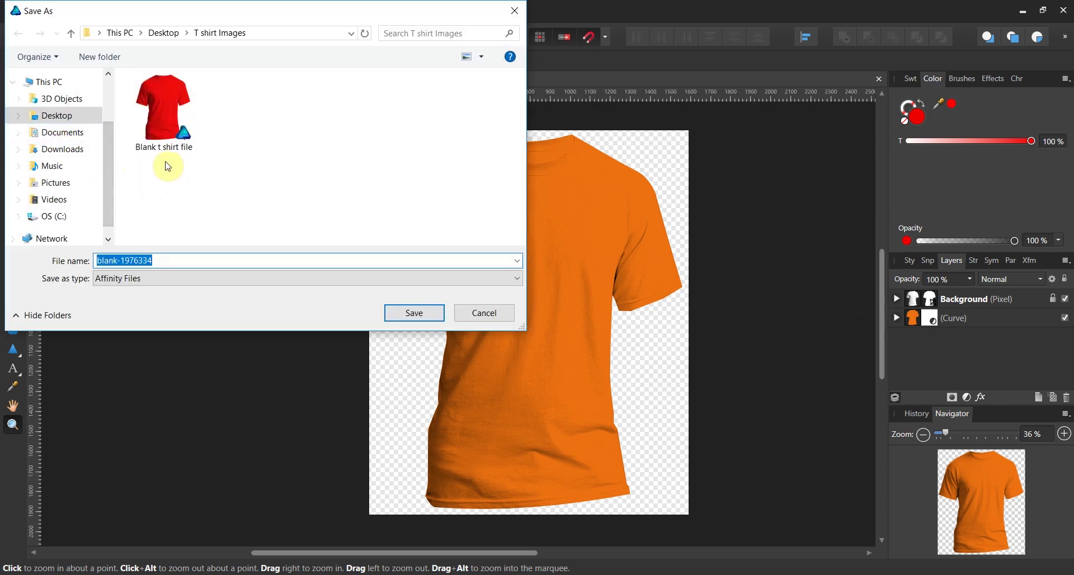
pyautogui.click(163, 133)
pyautogui.click(391, 313)
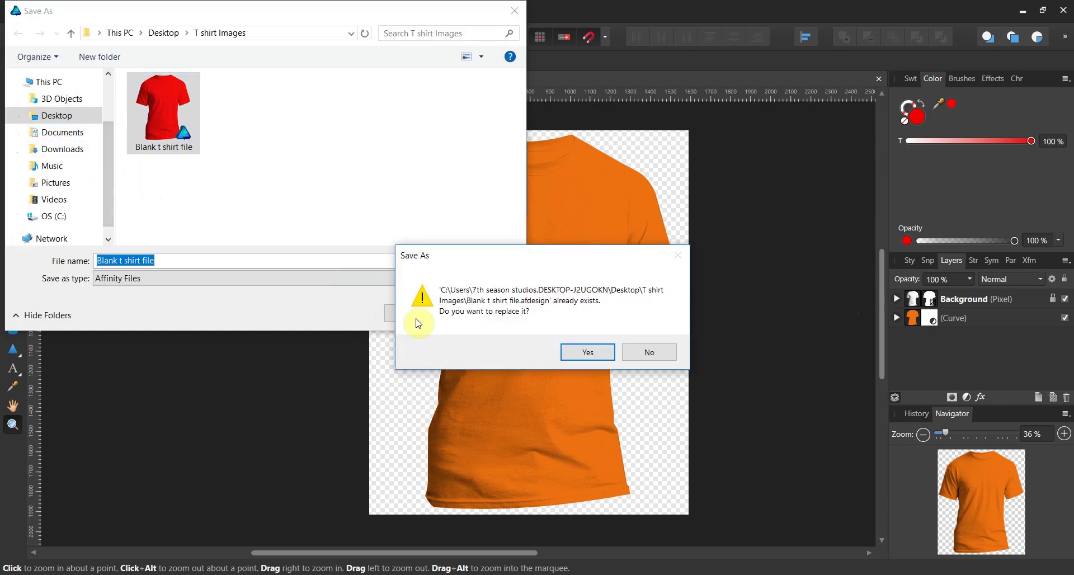
pyautogui.click(582, 350)
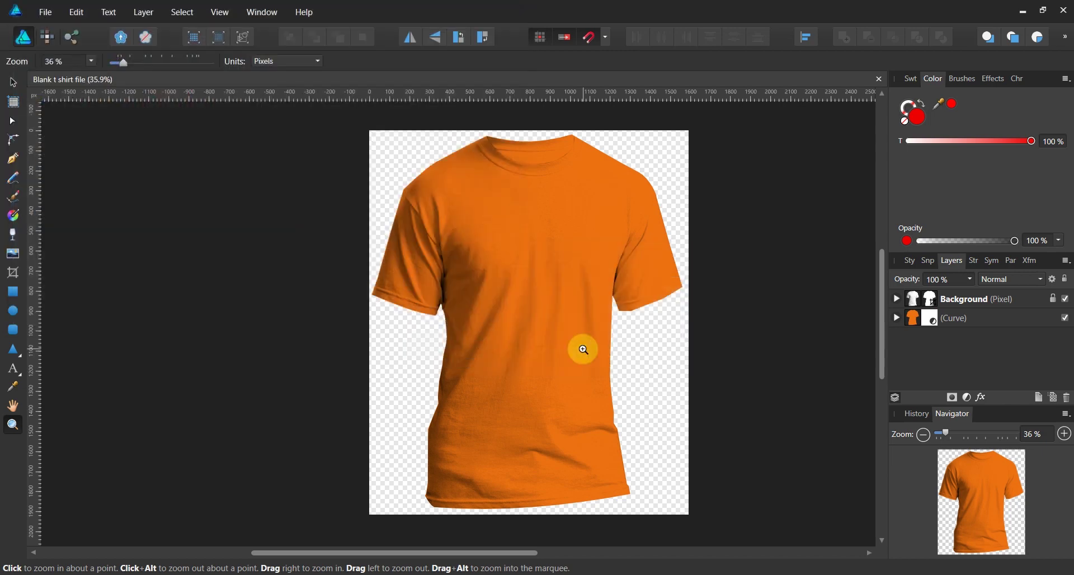